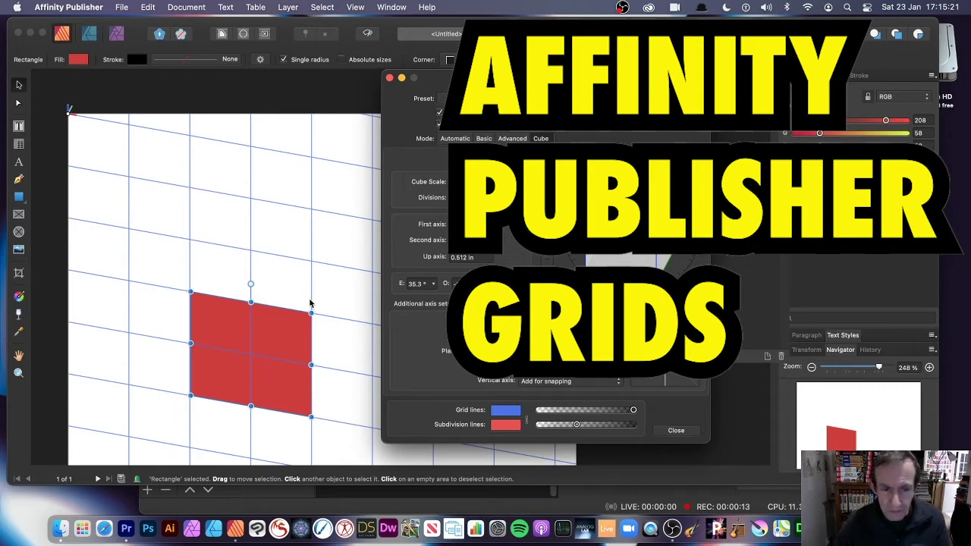
- Delete the red rectangle and close the Grid and Axis Manager
key(Delete)
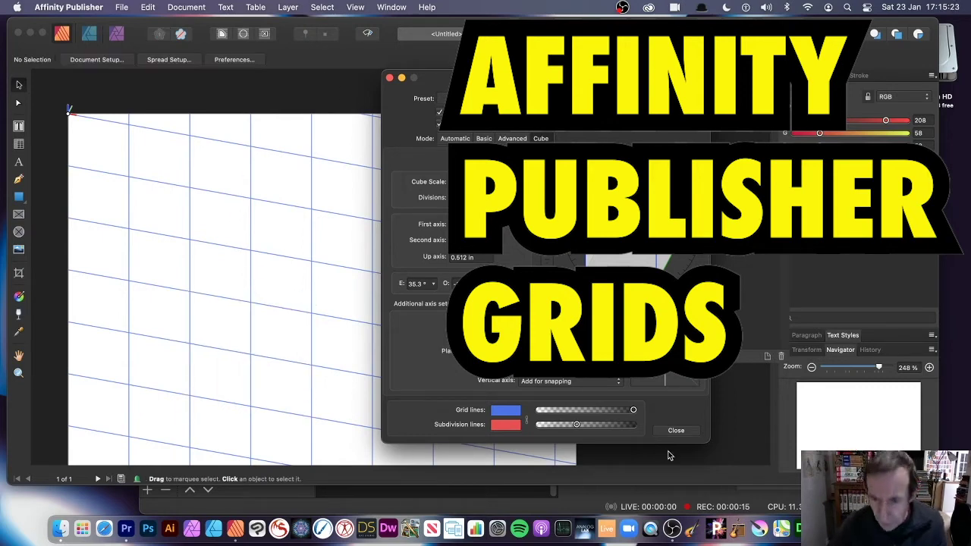
click(675, 431)
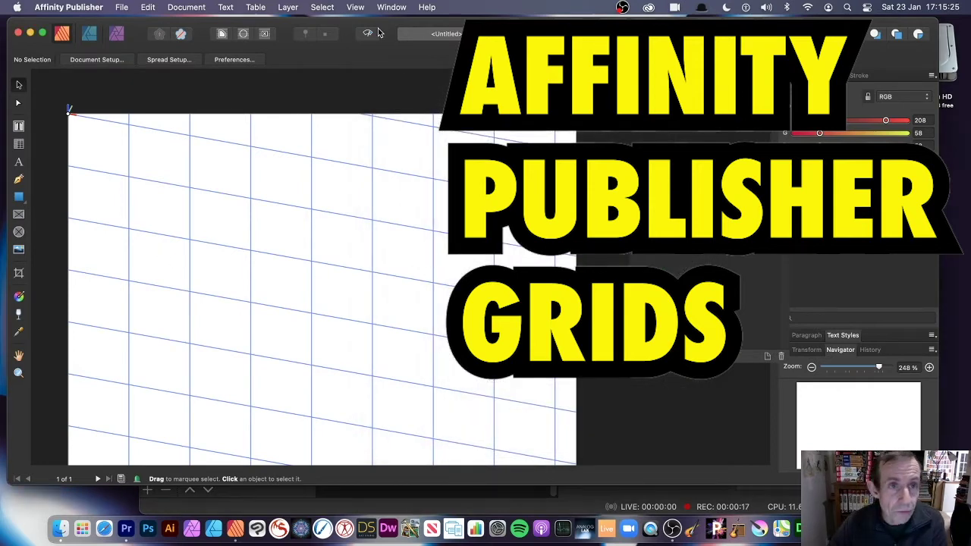
click(355, 7)
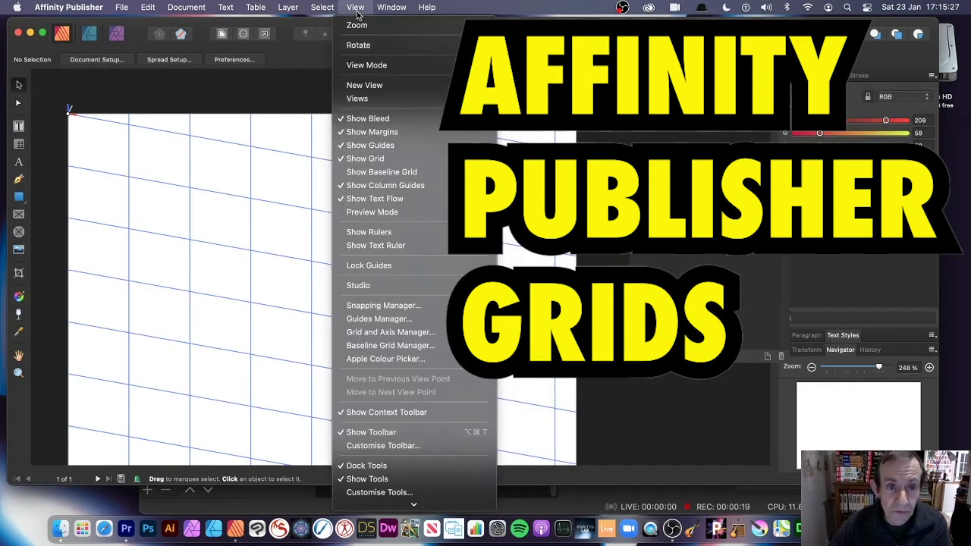
click(383, 160)
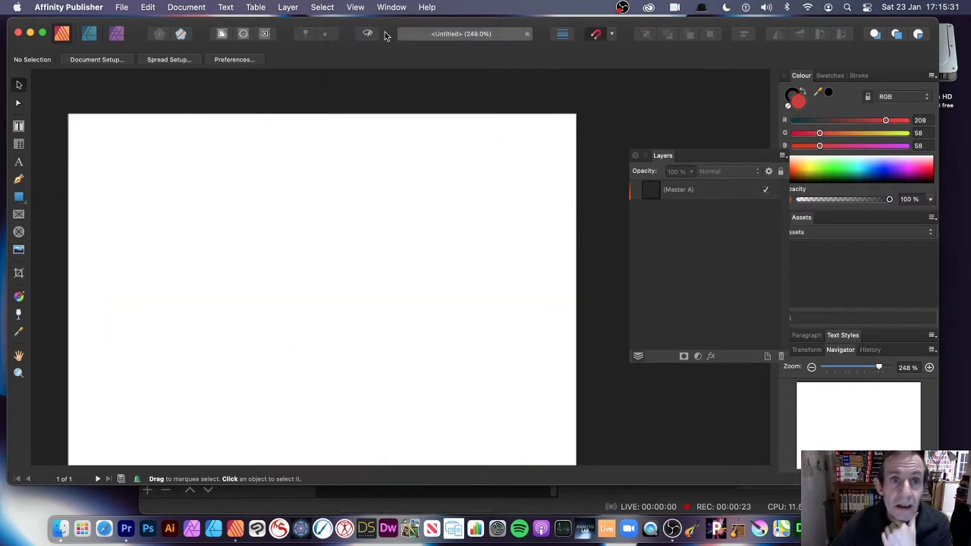
click(356, 8)
click(377, 158)
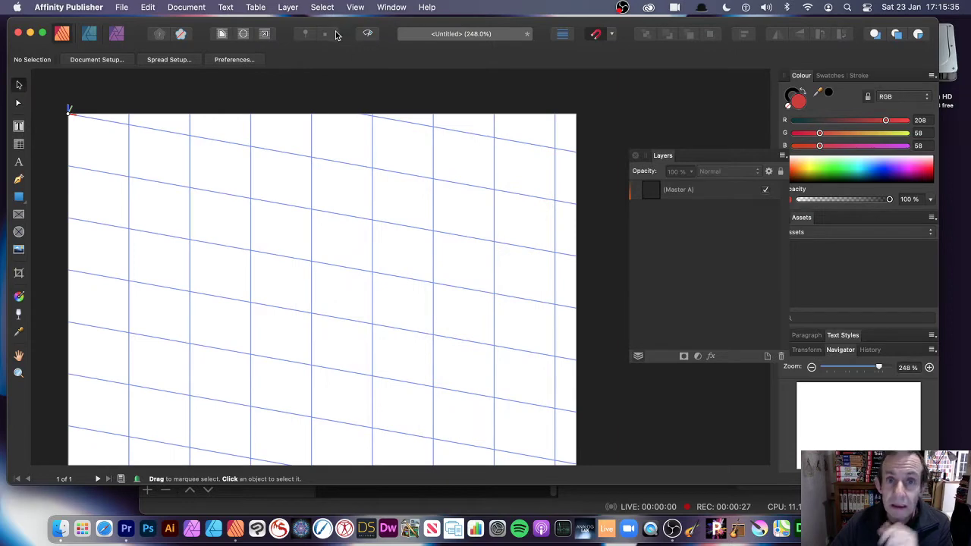
click(356, 7)
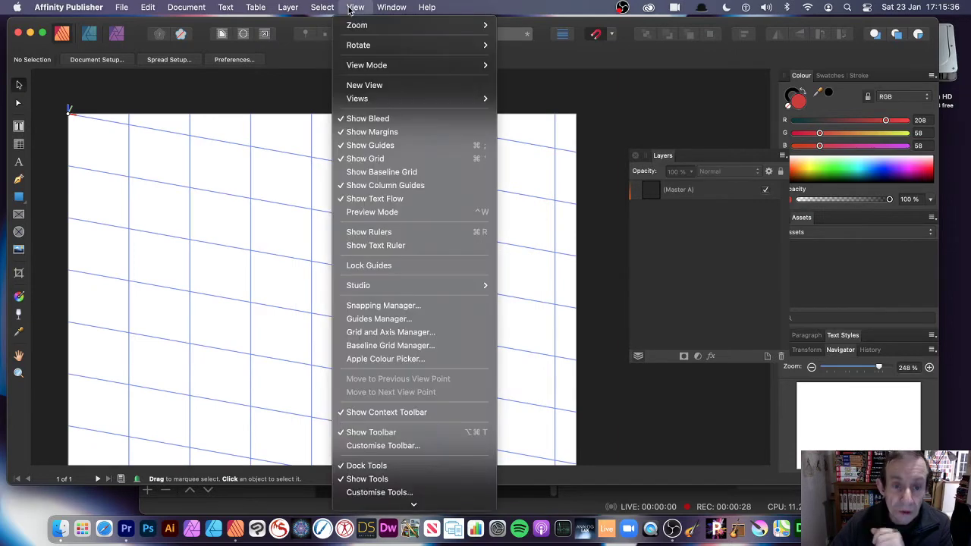
click(421, 306)
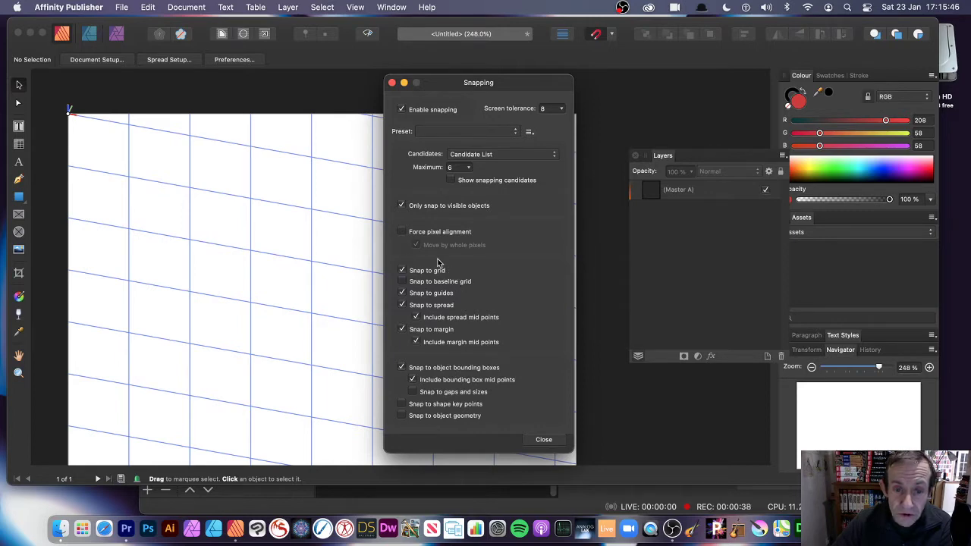
click(553, 439)
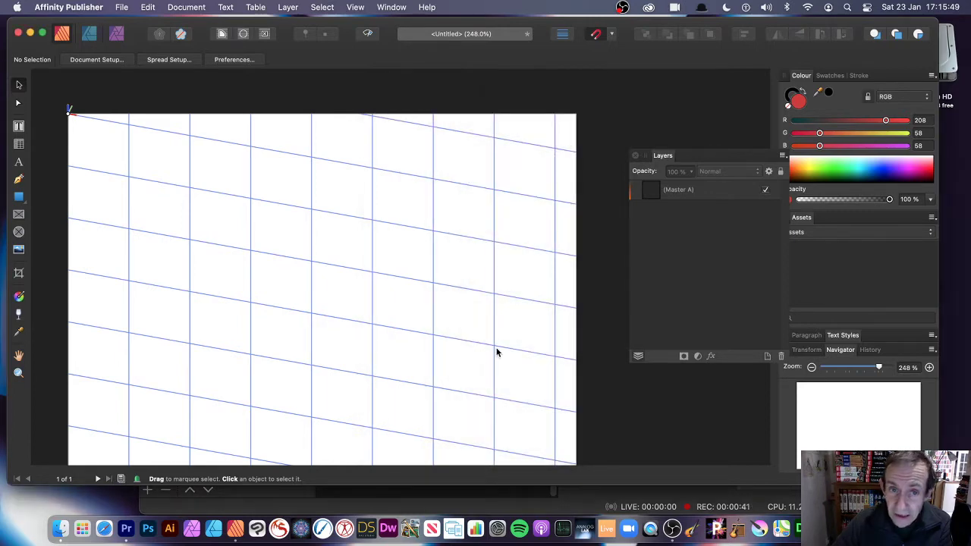
click(354, 8)
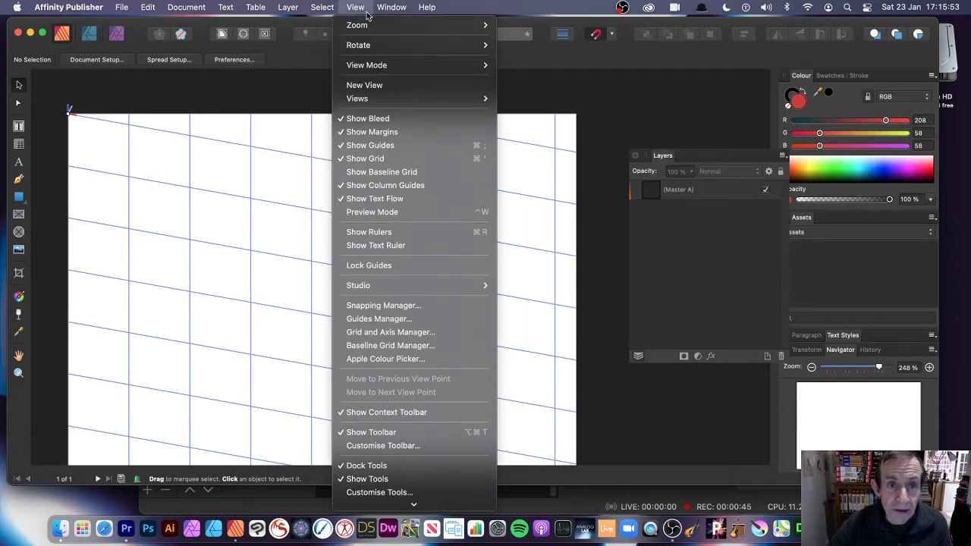
- Open the Grid and Axis Manager and try the 1cm Square and 1cm Square with 1mm Divisions presets
click(395, 333)
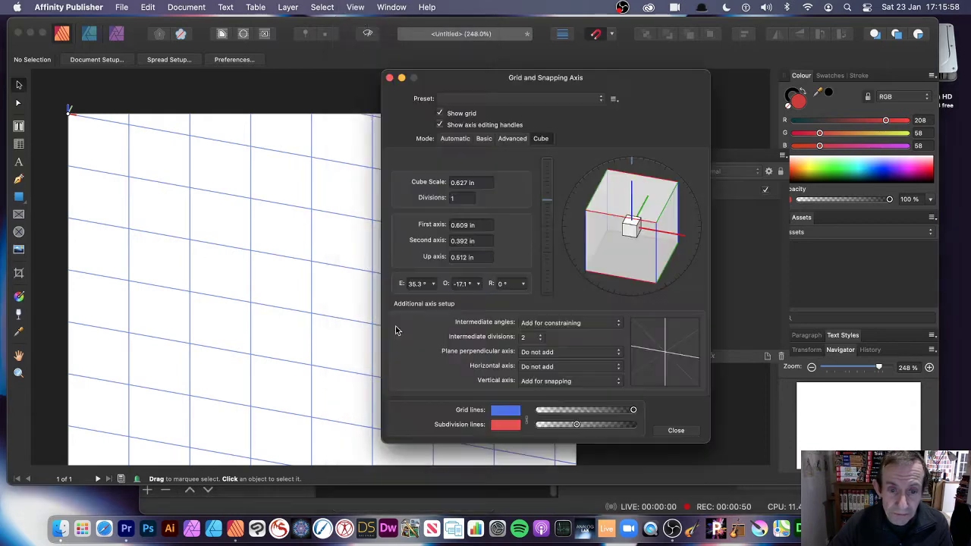
click(527, 100)
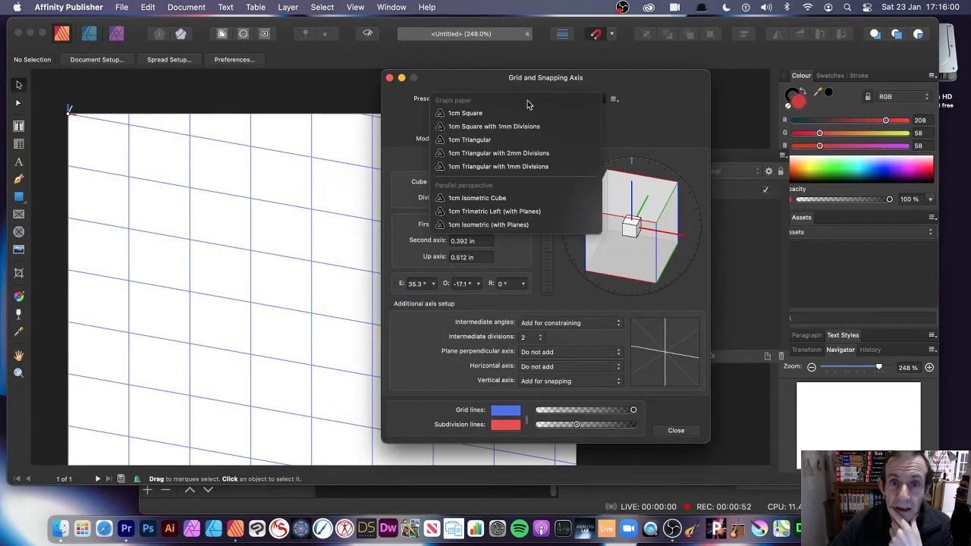
click(452, 115)
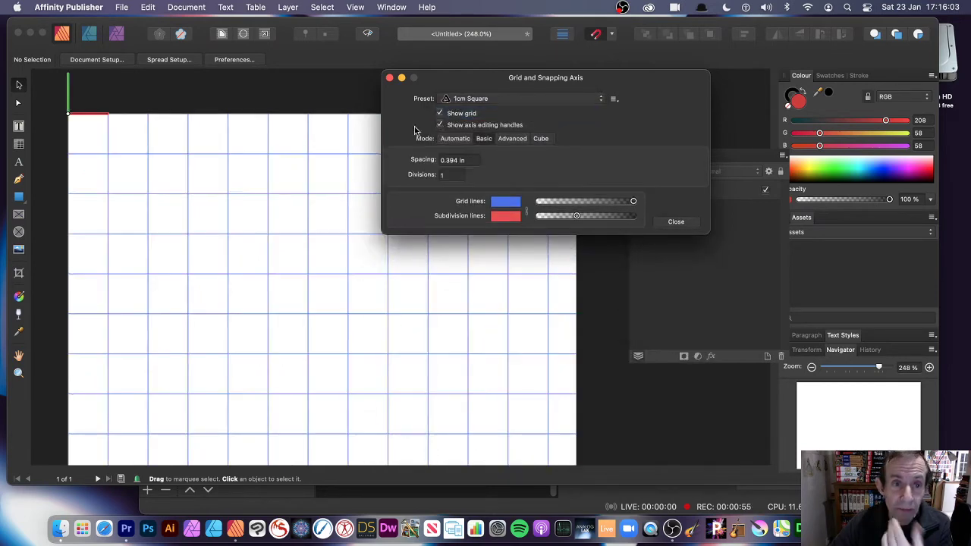
drag(470, 77, 550, 94)
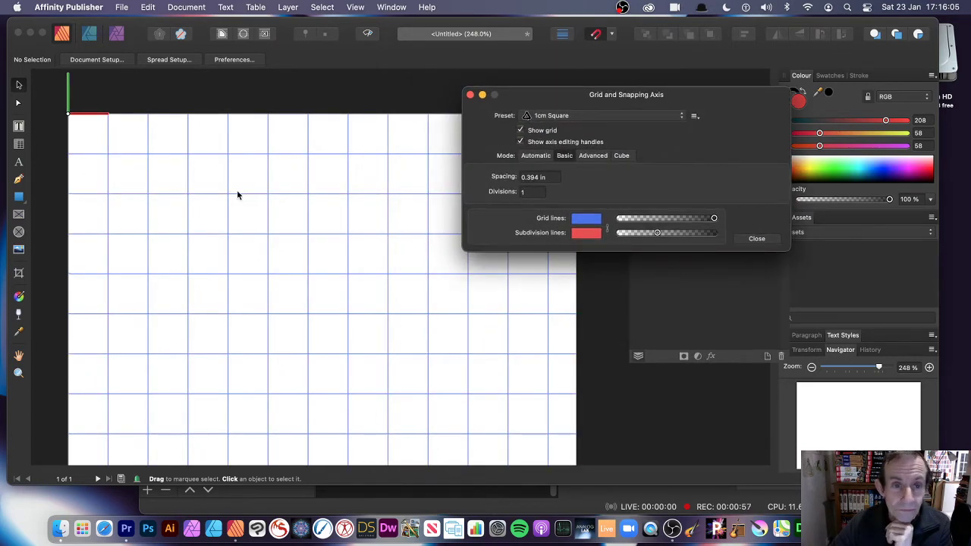
click(595, 118)
click(556, 132)
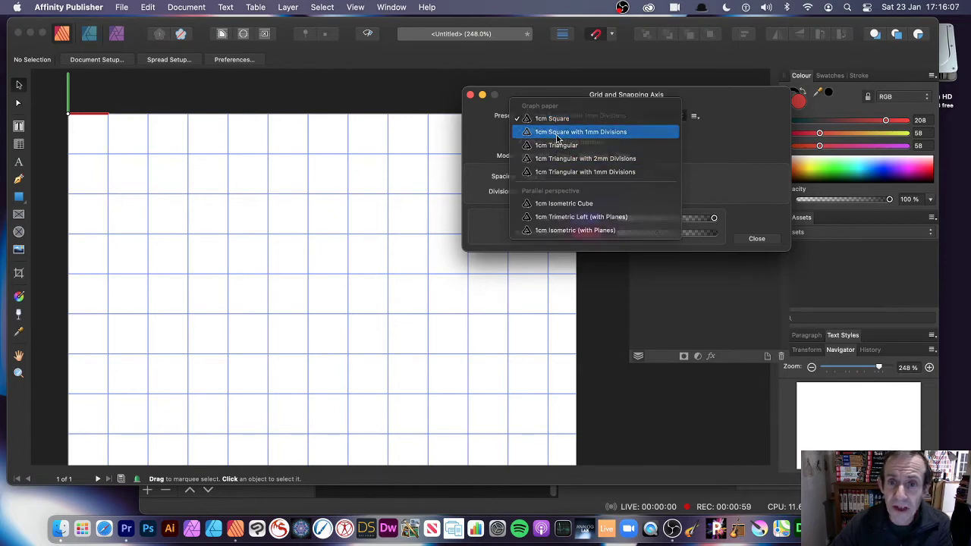
- Try the 1cm Triangular preset, then return to the 1cm Square grid preset
click(588, 119)
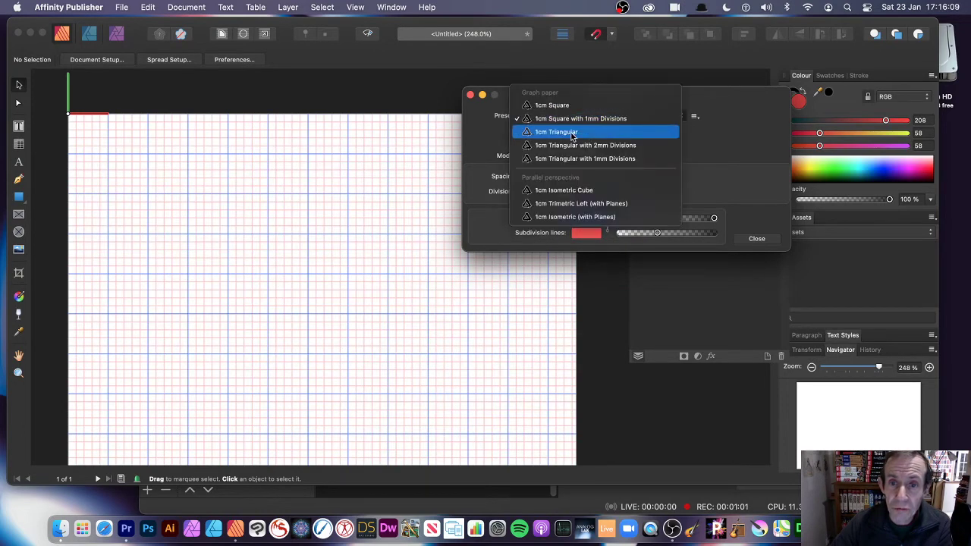
click(573, 131)
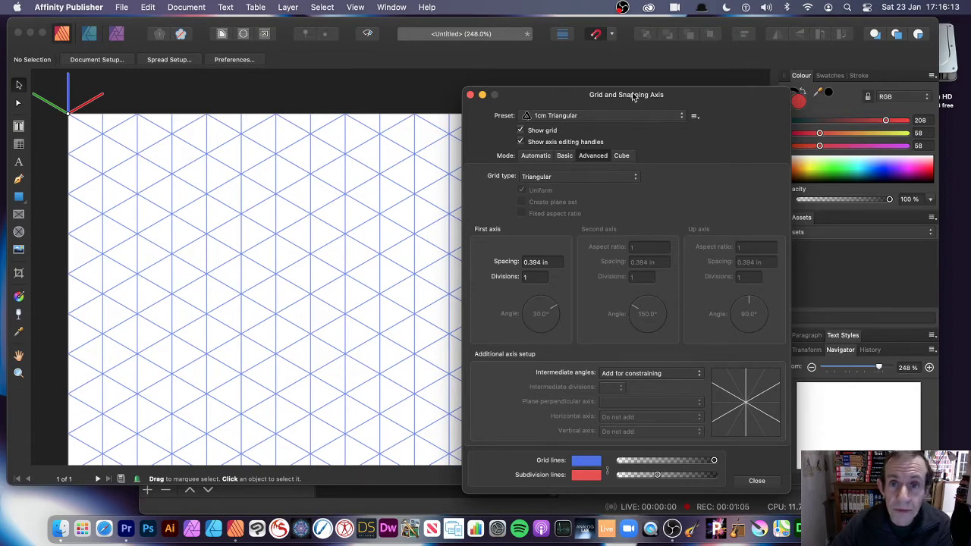
drag(564, 93, 488, 50)
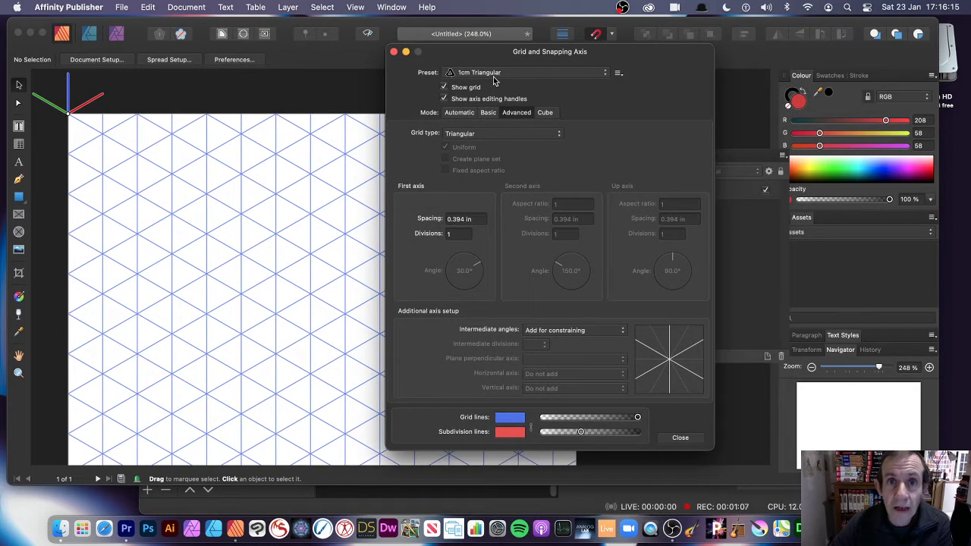
click(493, 76)
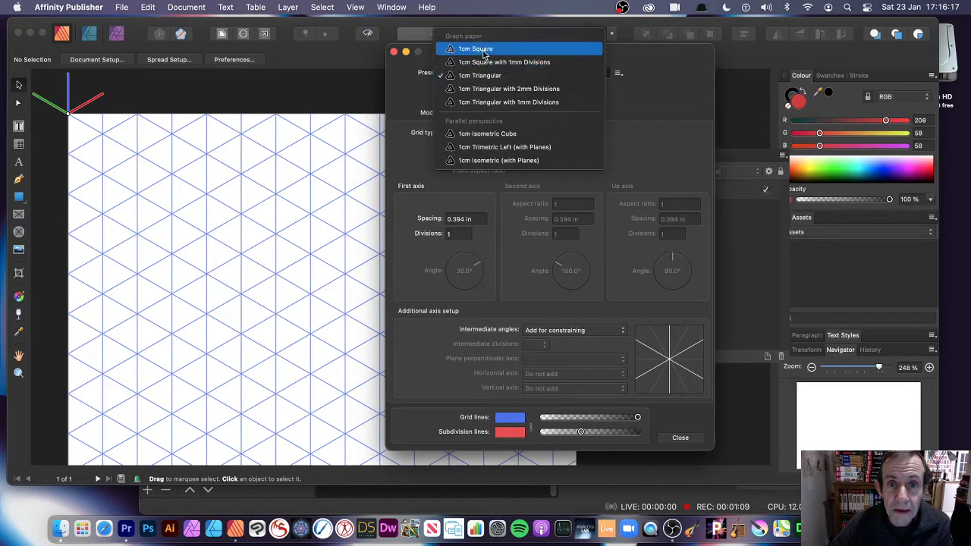
click(485, 47)
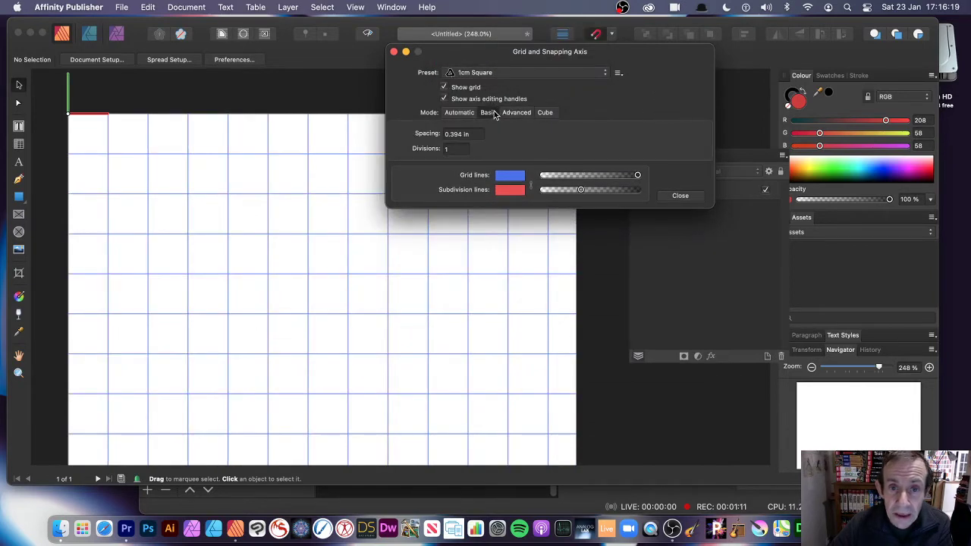
click(463, 135)
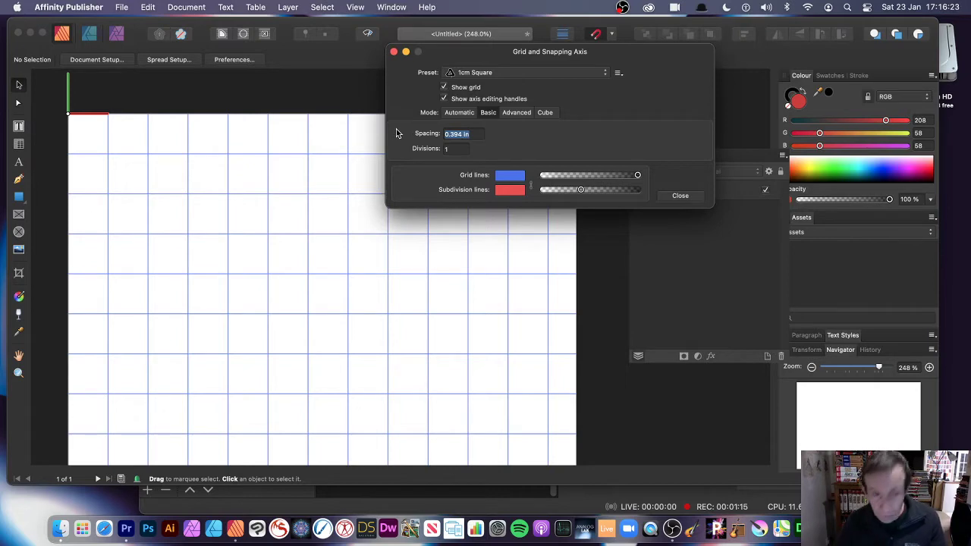
- Set the grid spacing to 0.5 in
text(2)
key(Tab)
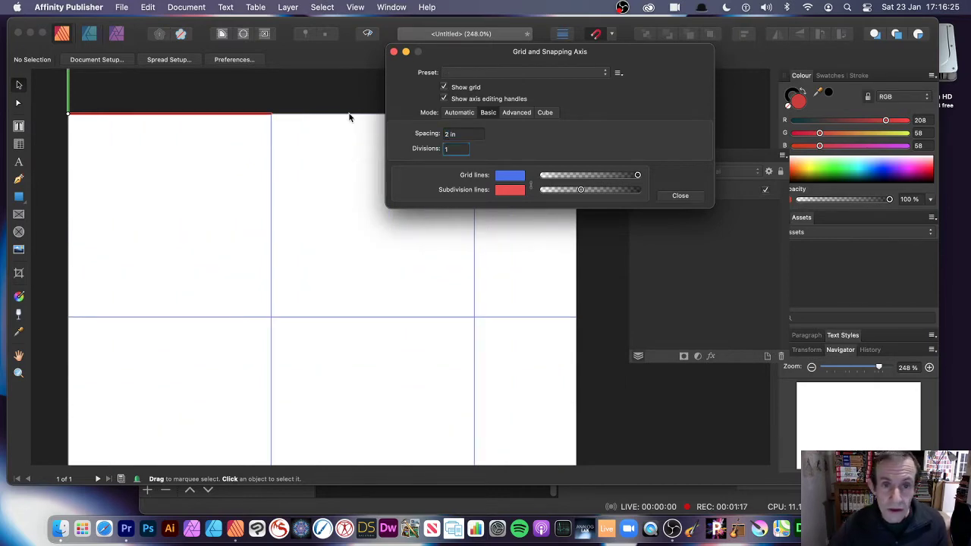
click(469, 136)
text(0.5)
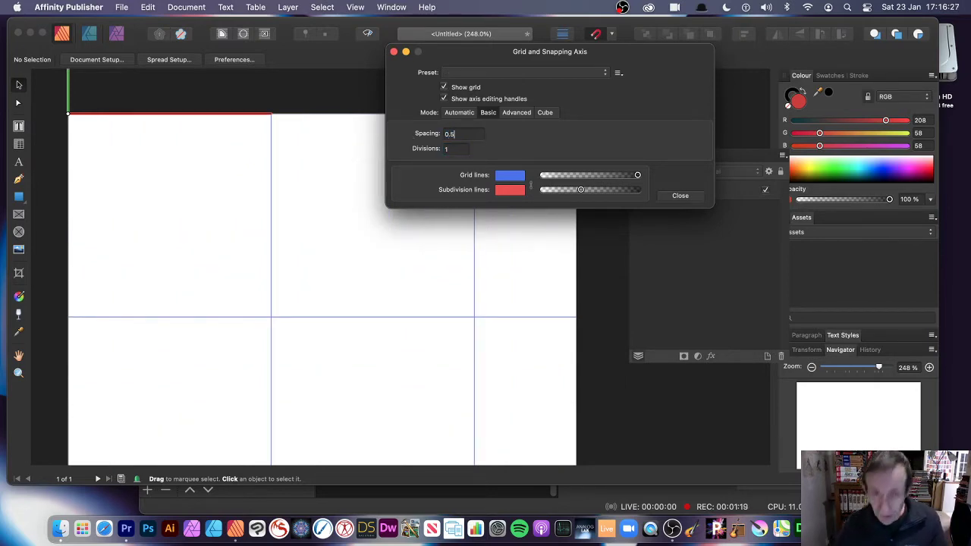
key(Tab)
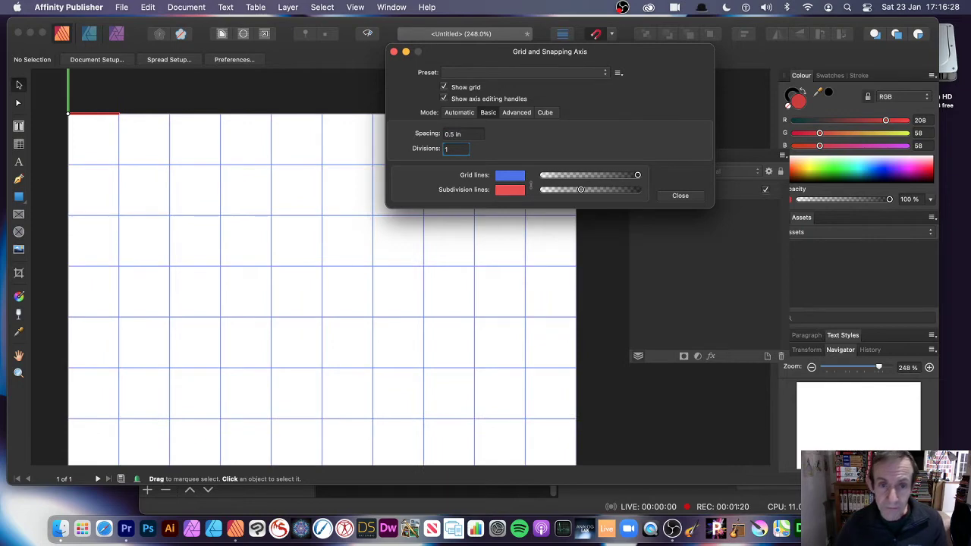
- Draw three red rectangles and two picture frames snapped to the grid cells
click(21, 198)
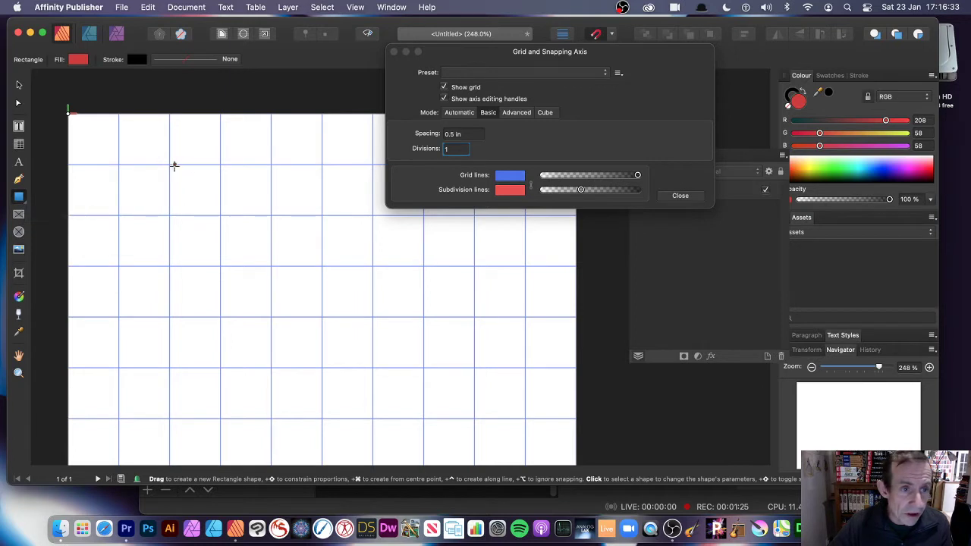
drag(170, 165, 323, 266)
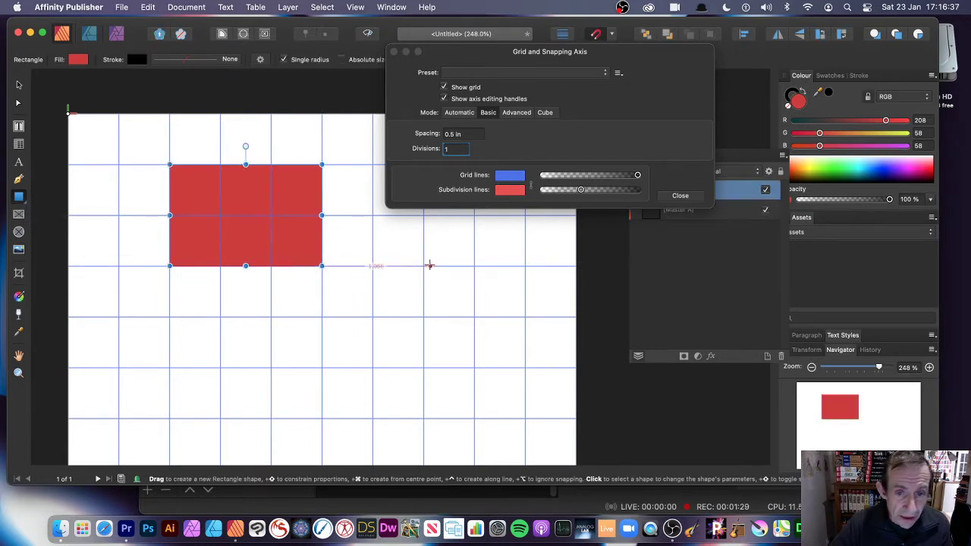
drag(423, 266, 322, 368)
drag(170, 368, 321, 418)
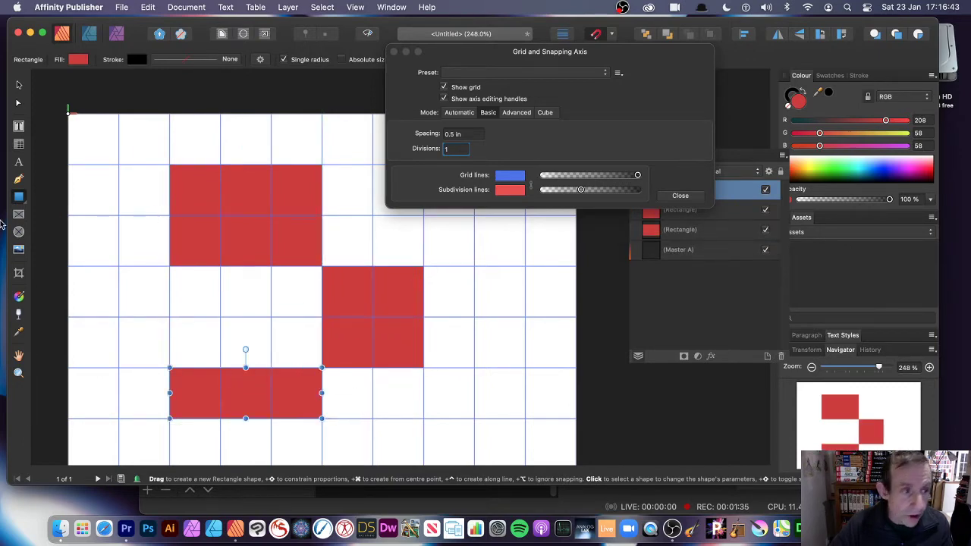
click(19, 213)
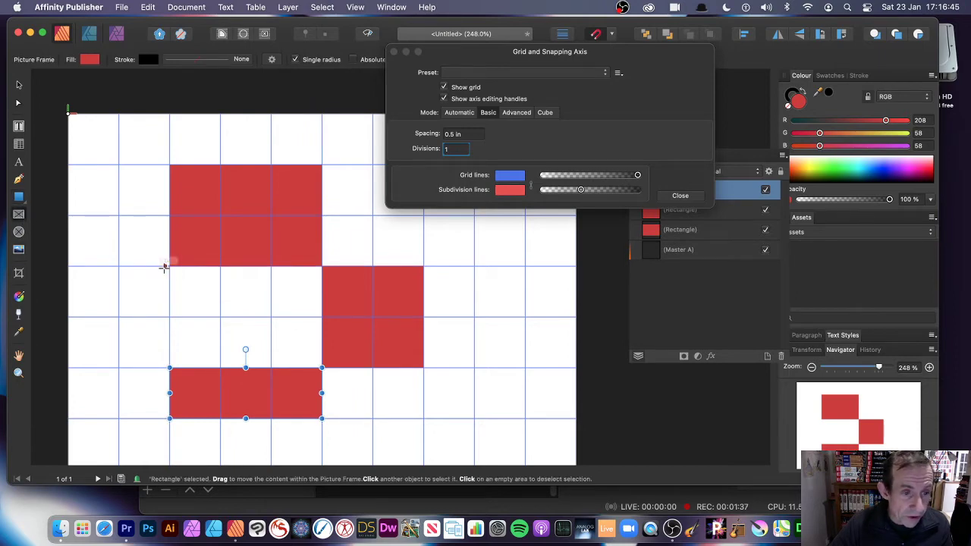
drag(170, 267, 321, 368)
drag(321, 165, 423, 266)
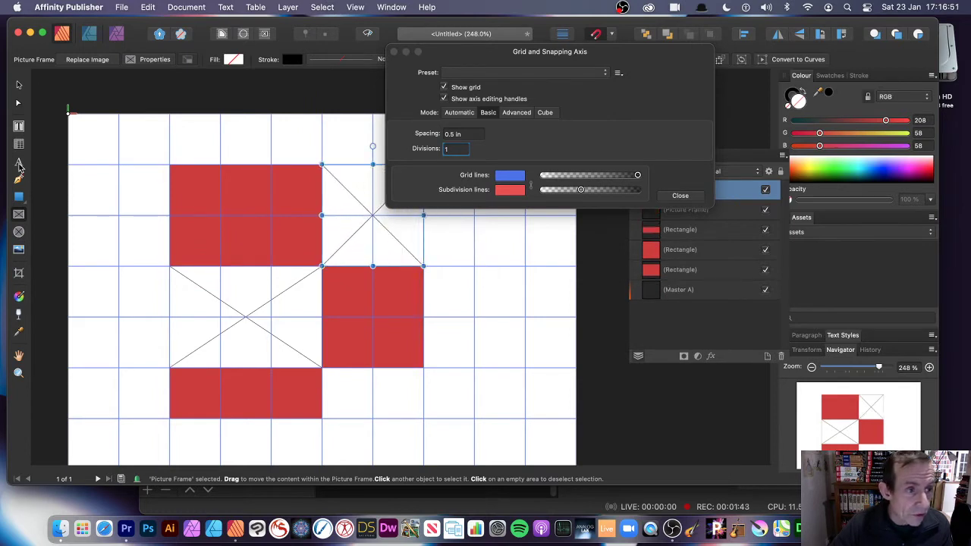
- Draw a 1 x 1 in text frame, insert filler text, then undo the filler text
click(19, 127)
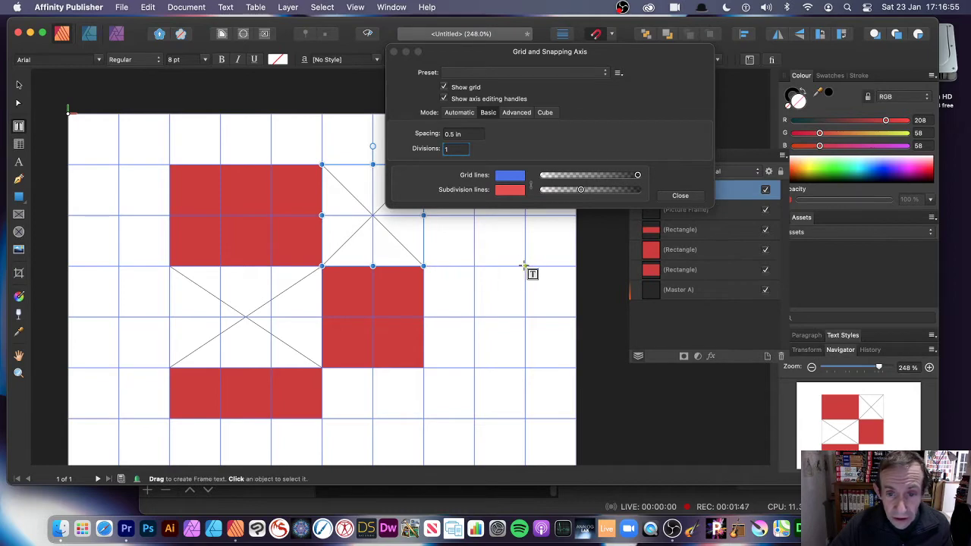
drag(523, 266, 423, 368)
click(235, 9)
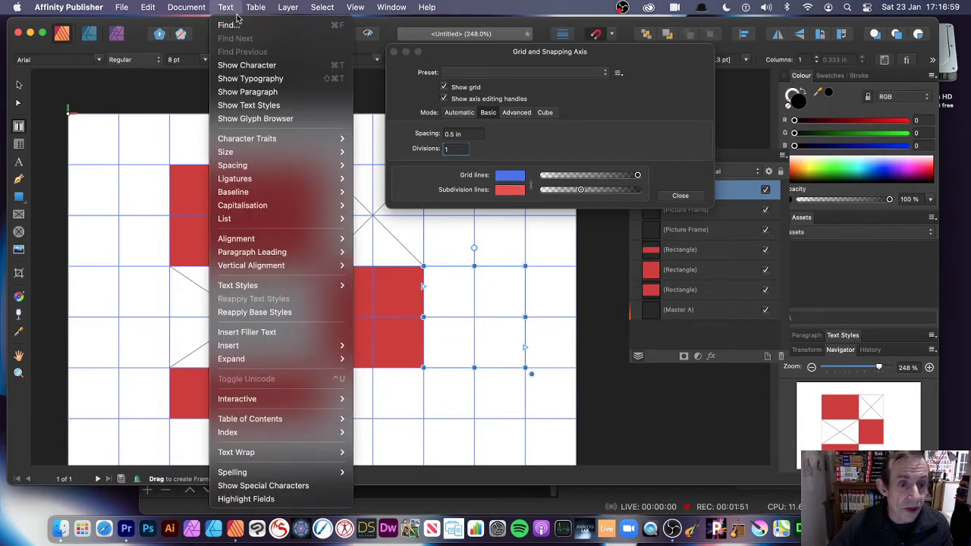
click(294, 332)
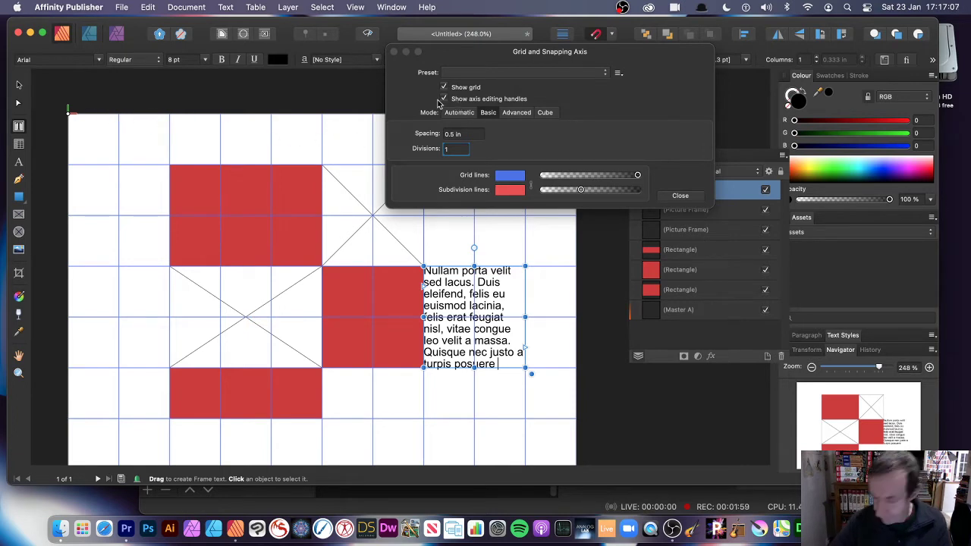
key(super+z)
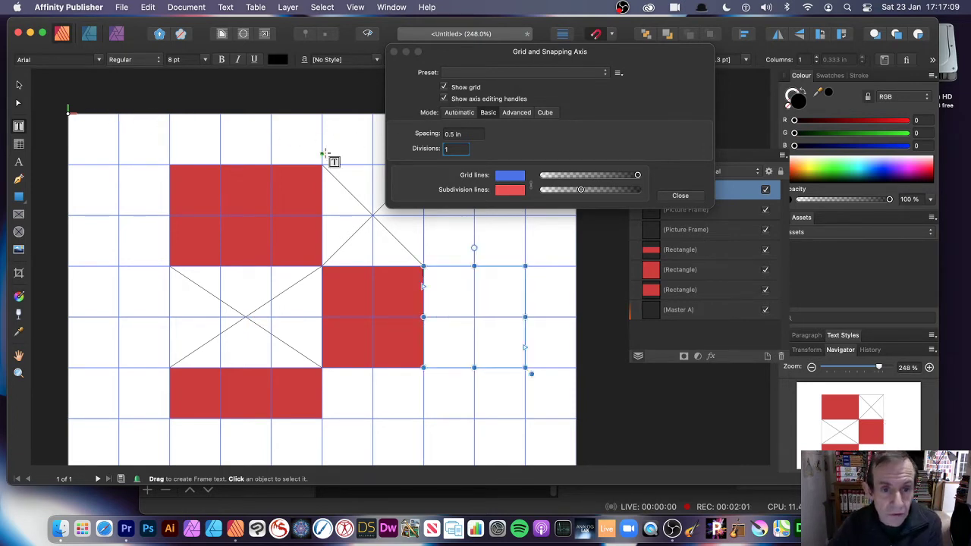
- Marquee-select every object on the page and delete them
click(19, 84)
drag(127, 146, 494, 427)
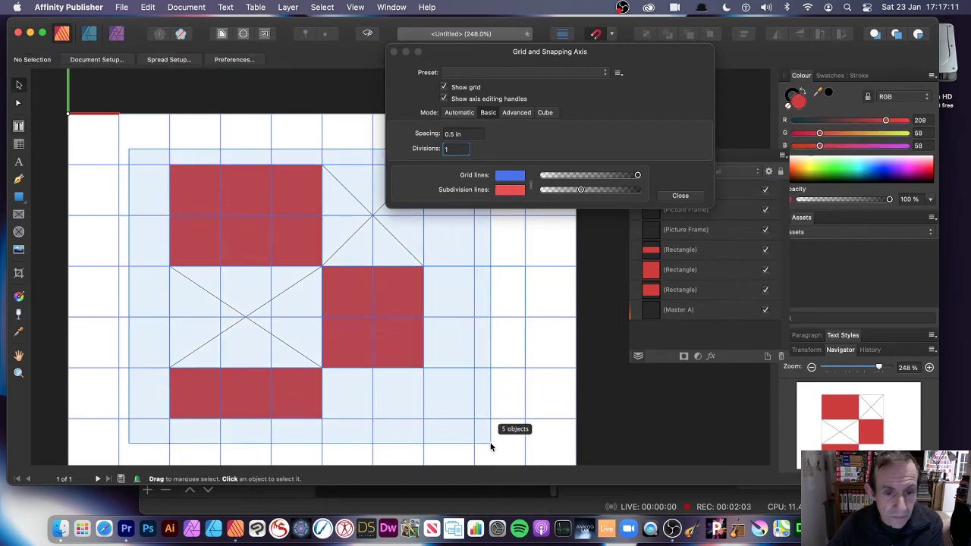
key(Delete)
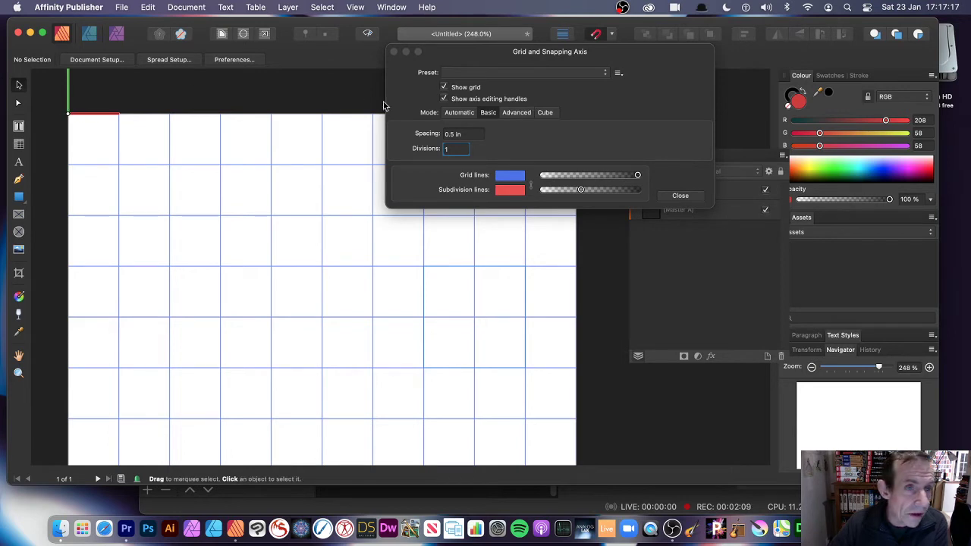
- Toggle the grid axis editing handles off and on, and nudge the grid origin
click(445, 98)
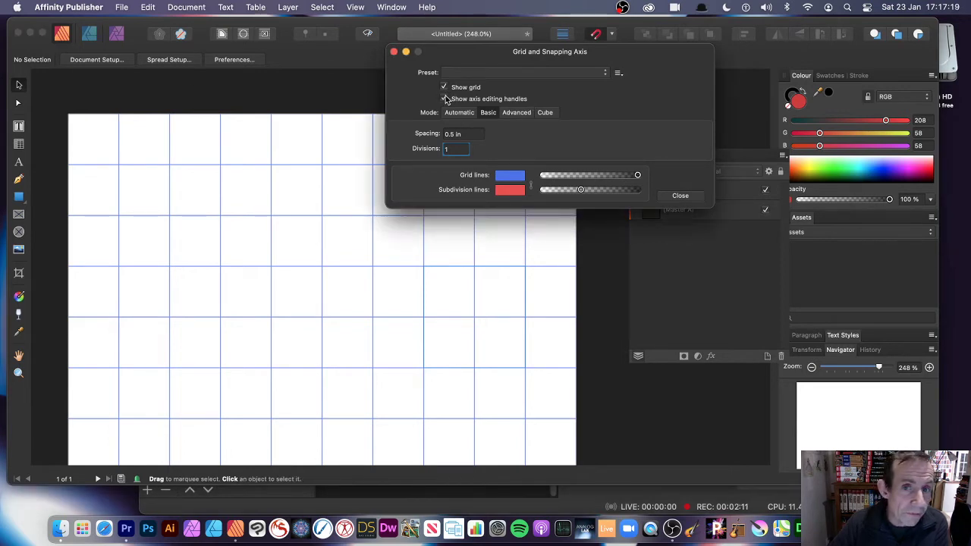
click(445, 99)
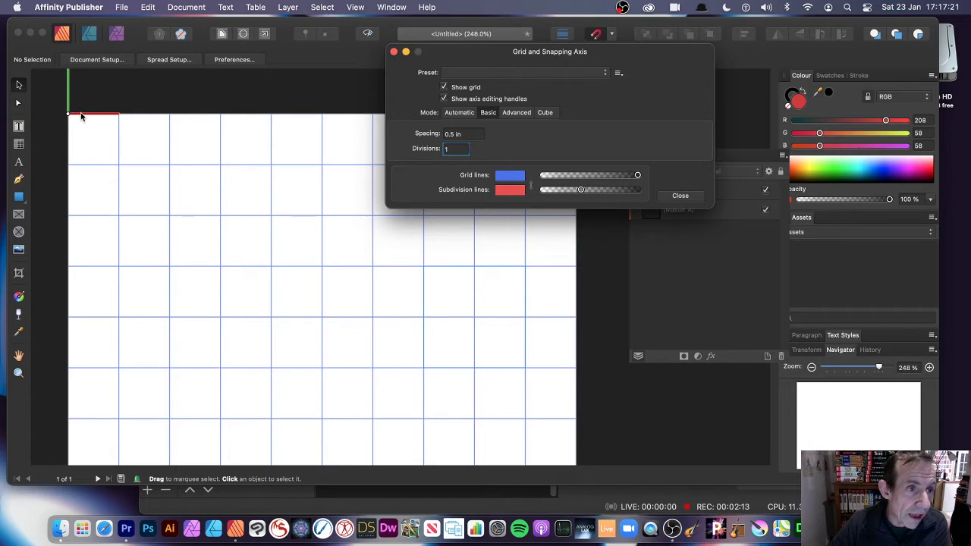
mouse_move(70, 115)
mouse_down()
mouse_move(261, 241)
mouse_move(76, 130)
mouse_move(61, 100)
mouse_move(69, 114)
mouse_up()
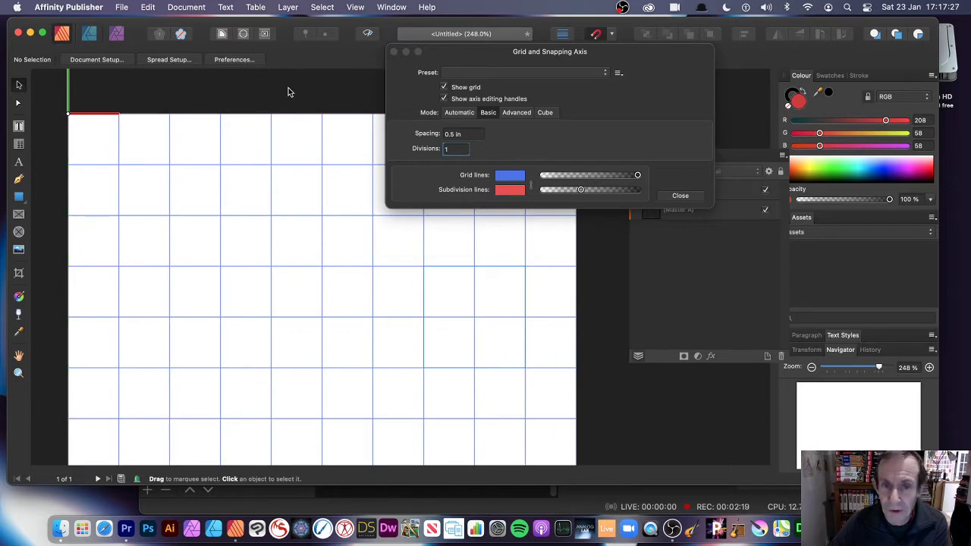
- Set grid Divisions to 4 and raise the subdivision lines opacity to full
click(466, 138)
double_click(457, 150)
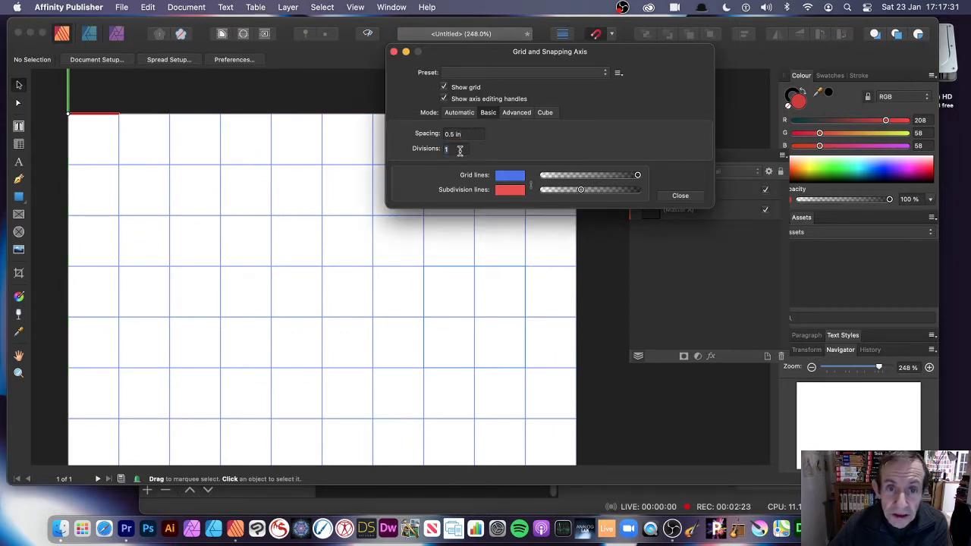
text(4)
click(463, 133)
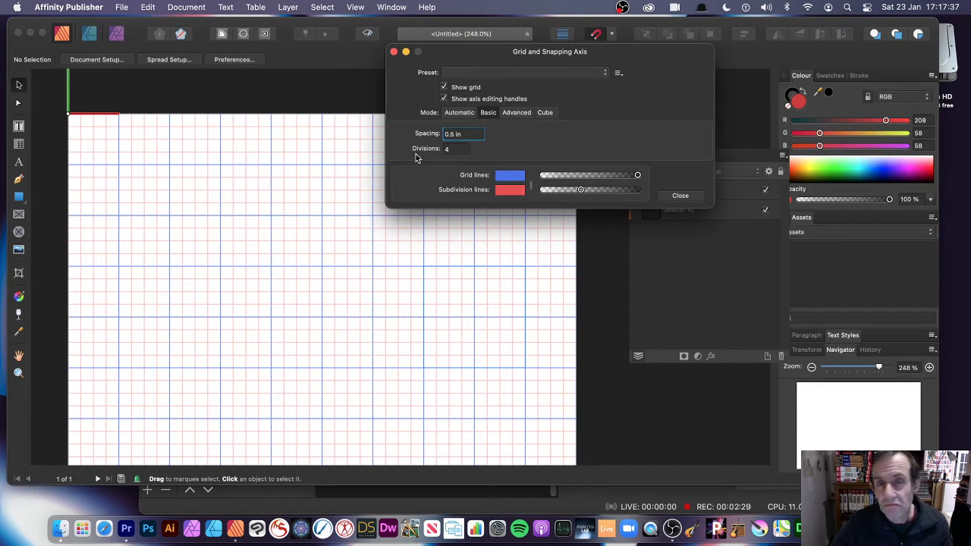
click(458, 155)
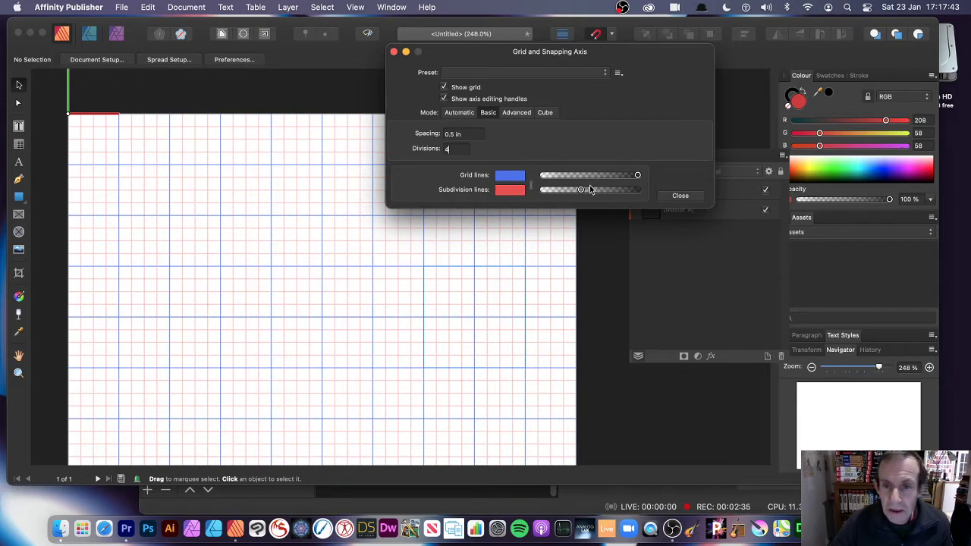
drag(583, 190, 637, 190)
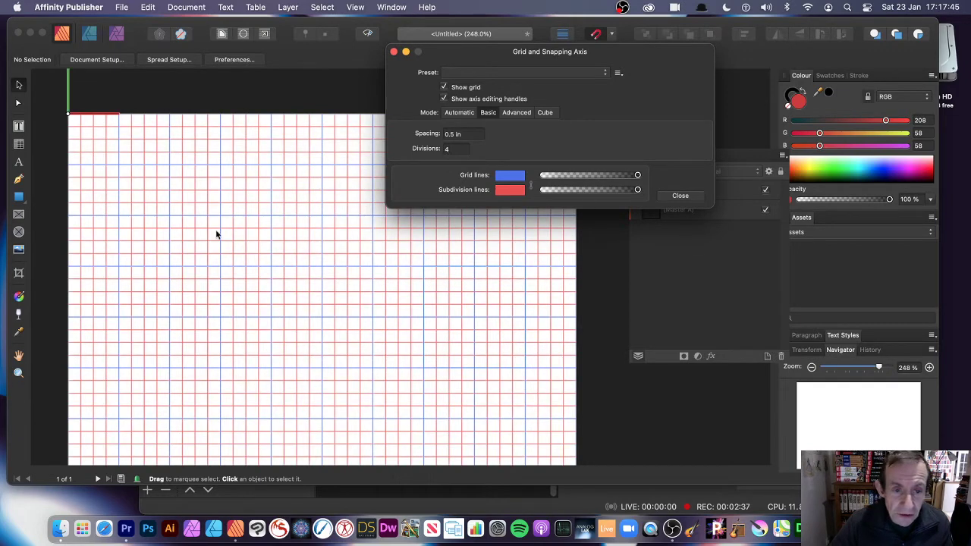
- Fade the subdivisions to pale pink, make grid lines black, and switch to Automatic mode
drag(637, 189, 564, 189)
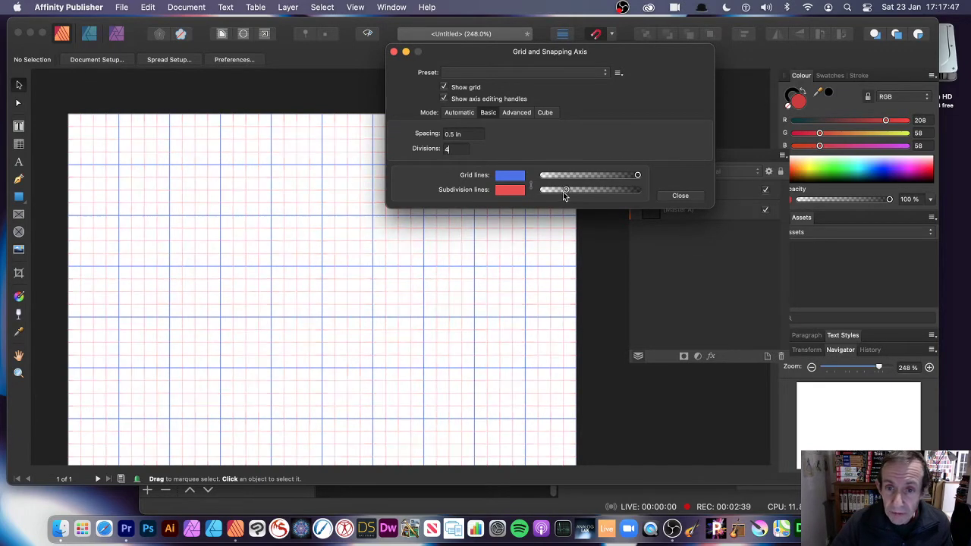
click(508, 178)
drag(542, 256, 548, 328)
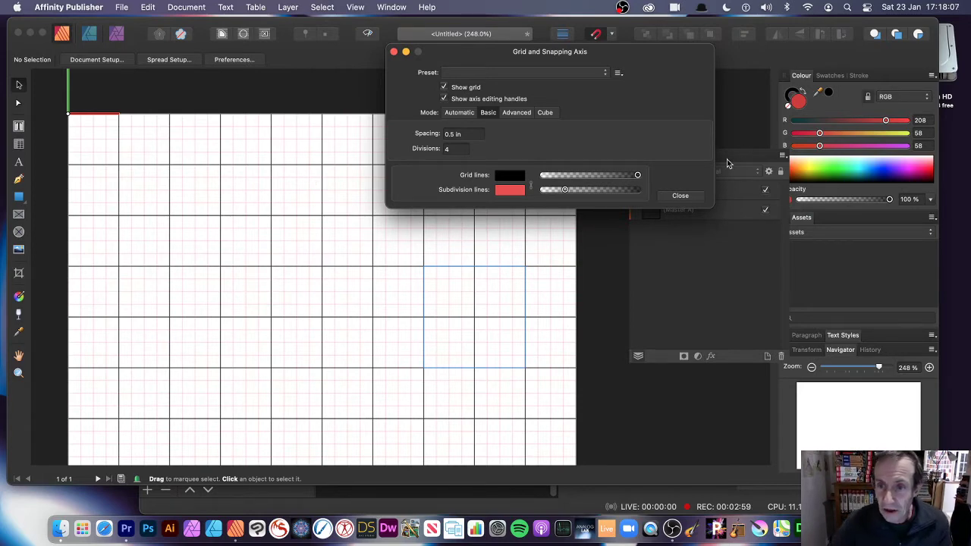
drag(500, 59, 495, 89)
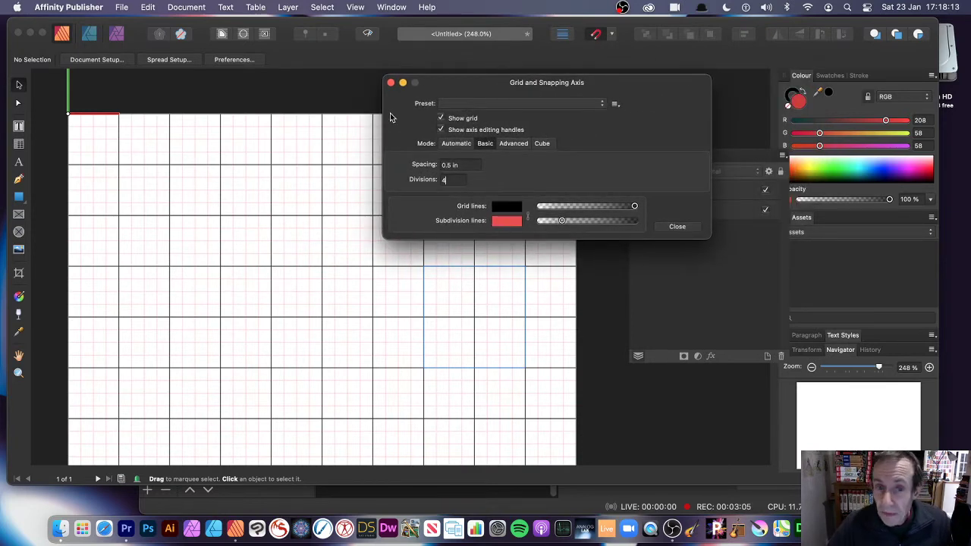
click(456, 143)
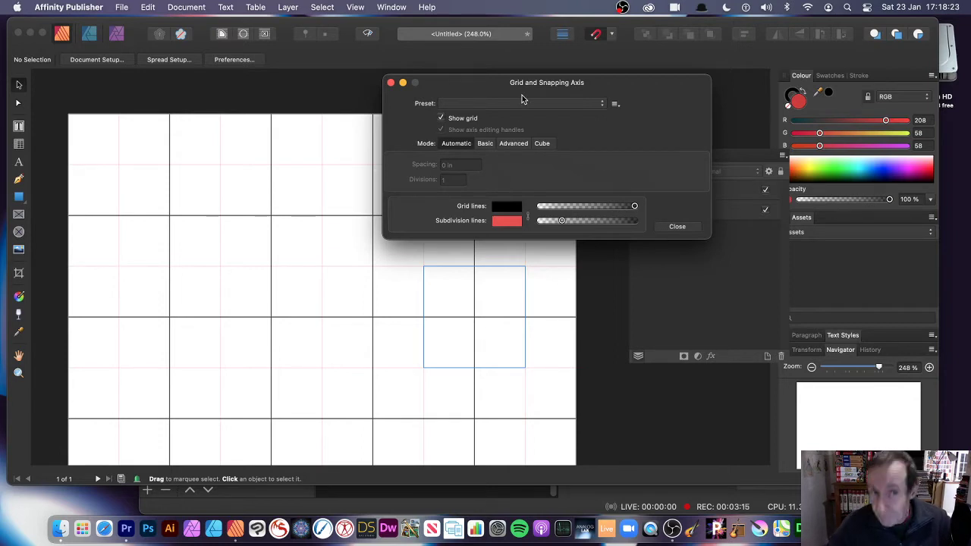
- Switch to Advanced mode and give the second axis a 0.5 in gutter and 0.3 in spacing
click(511, 142)
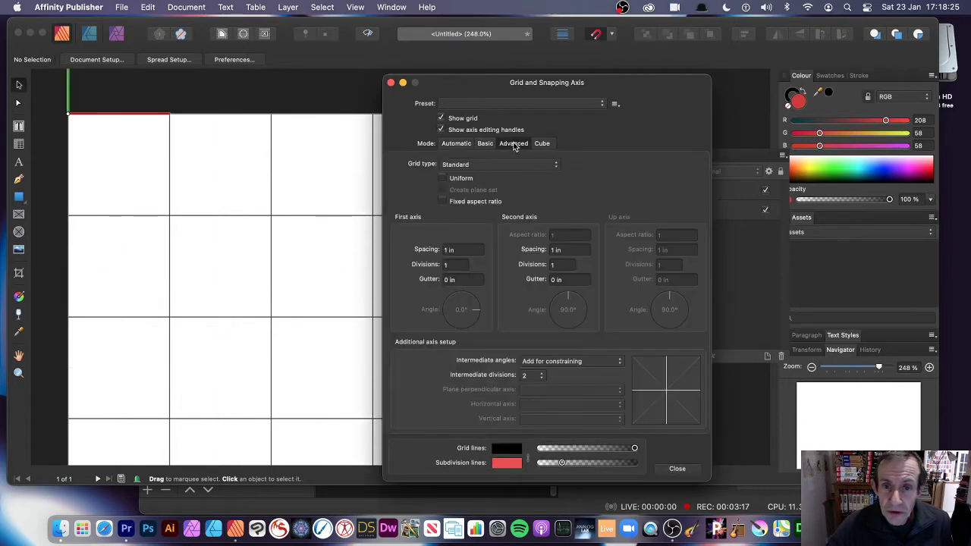
drag(503, 88, 548, 53)
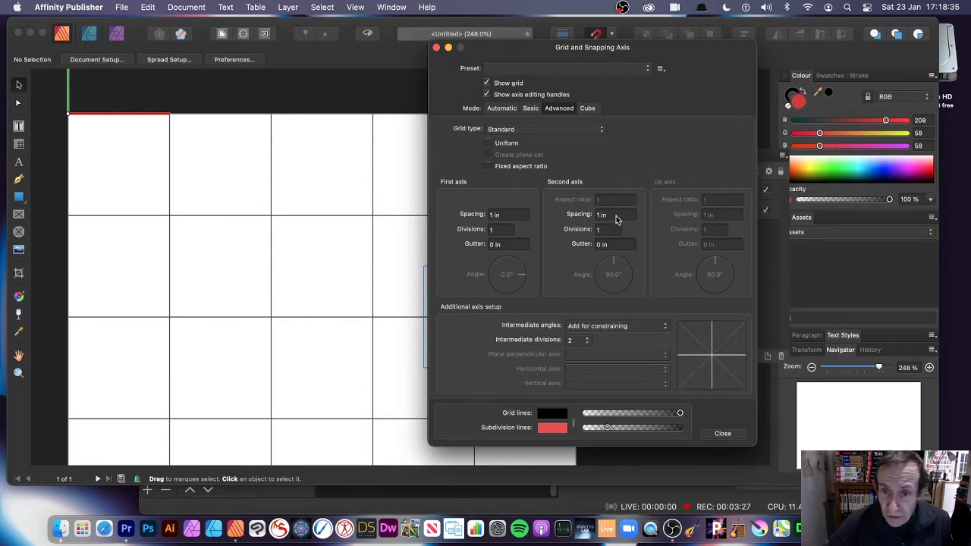
click(621, 244)
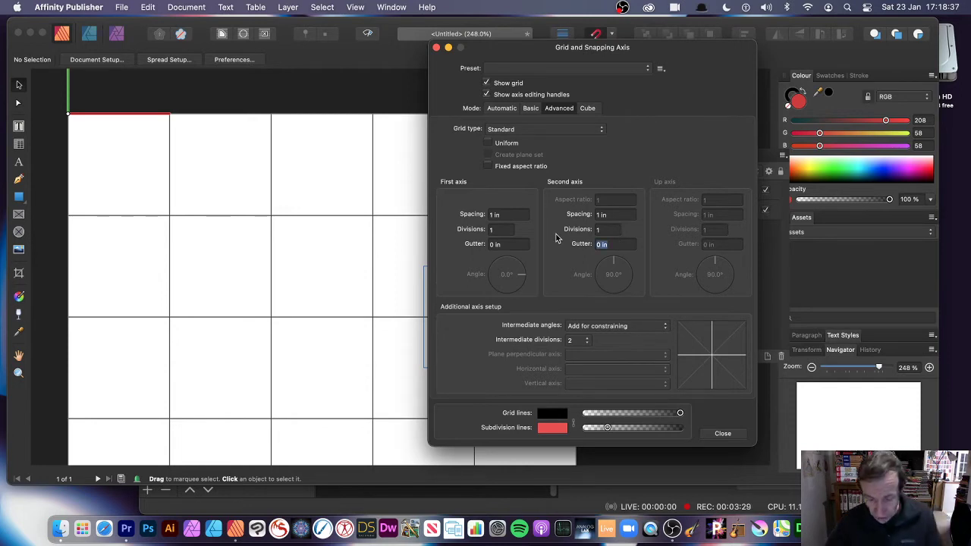
text(0)
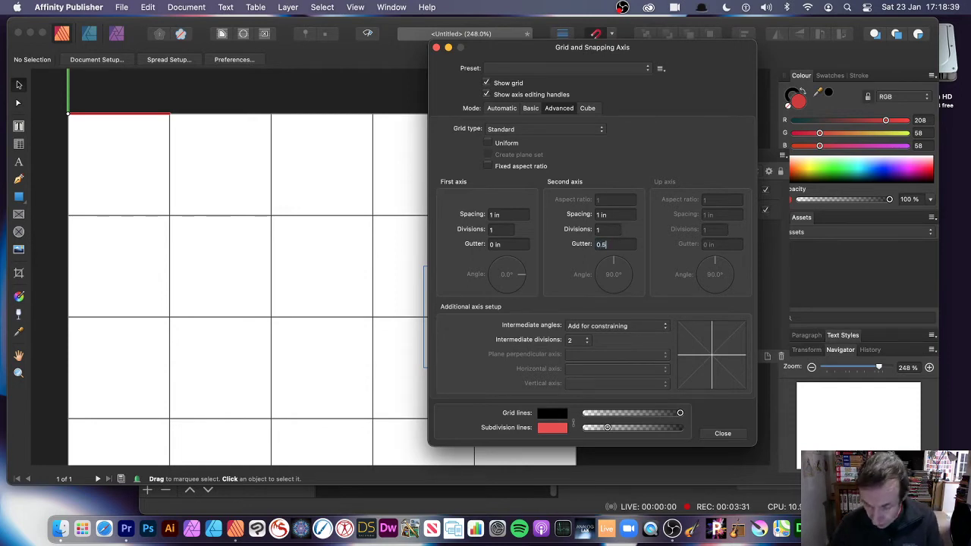
text(.5)
key(Tab)
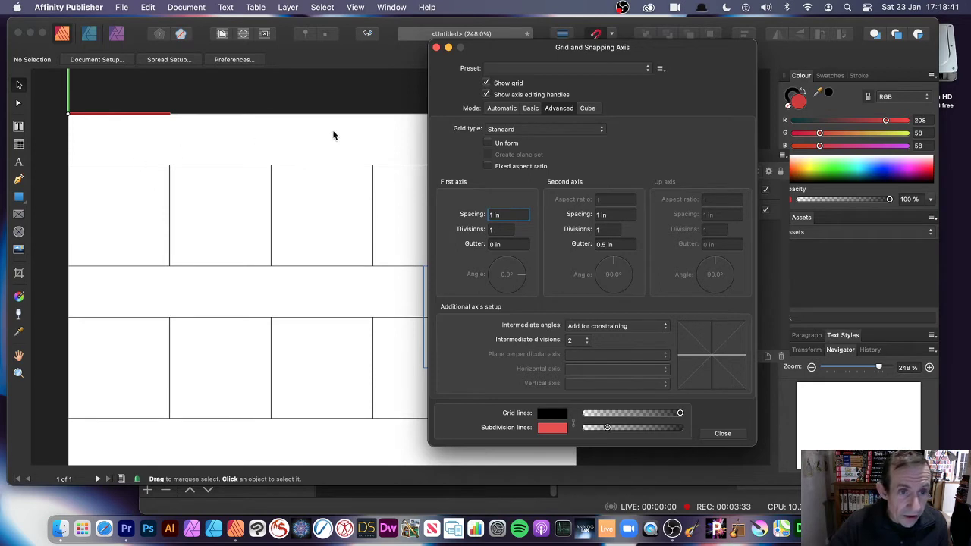
click(624, 216)
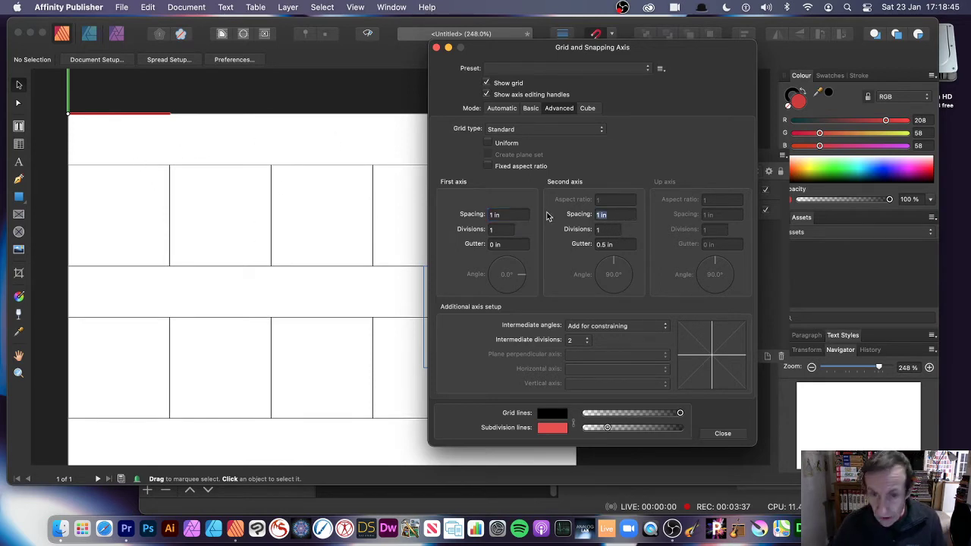
text(0.3)
key(Tab)
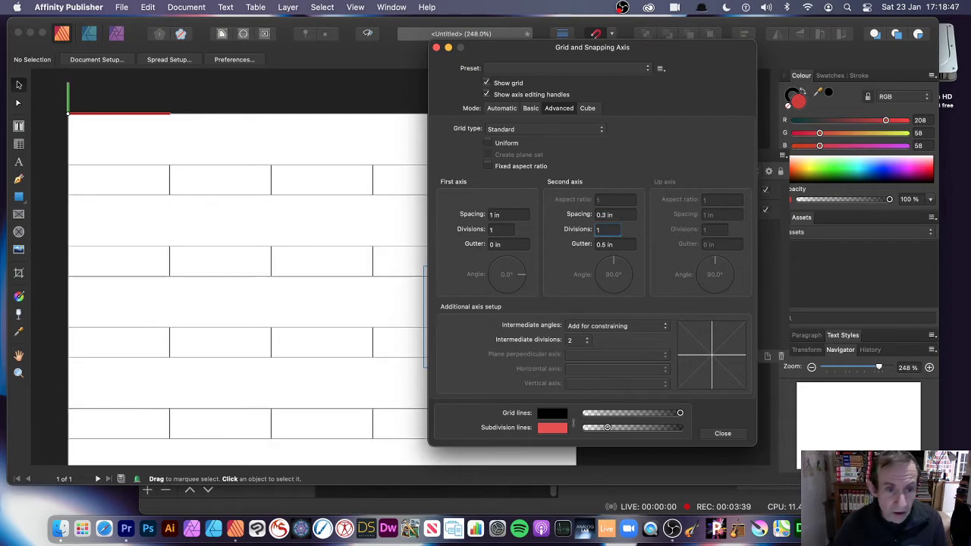
- Draw three red rectangles and a picture frame on the advanced grid, then undo them
drag(499, 48, 602, 52)
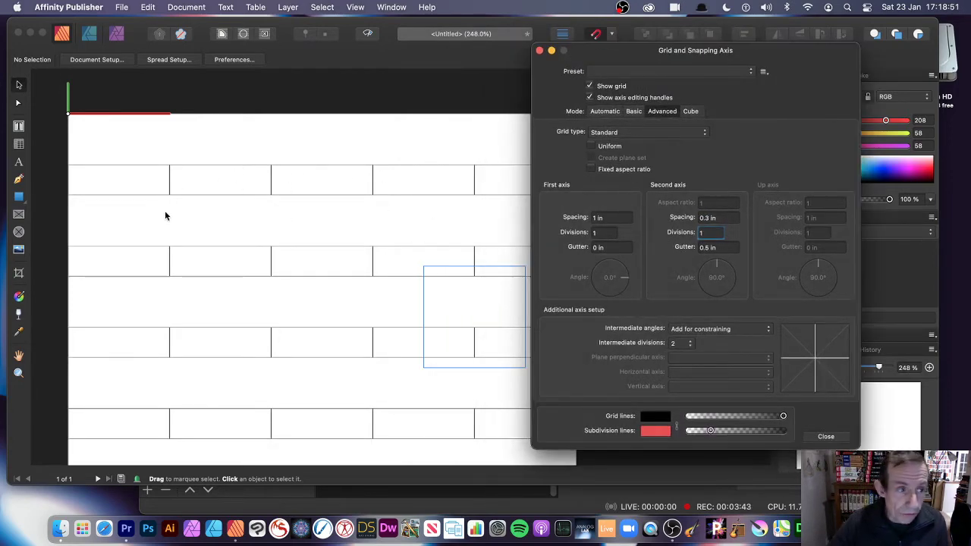
click(19, 197)
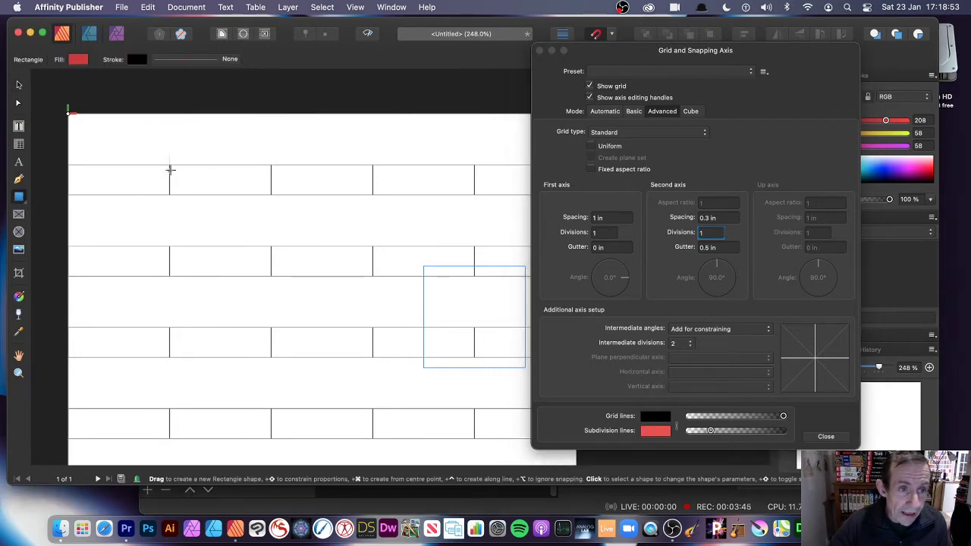
drag(169, 164, 271, 195)
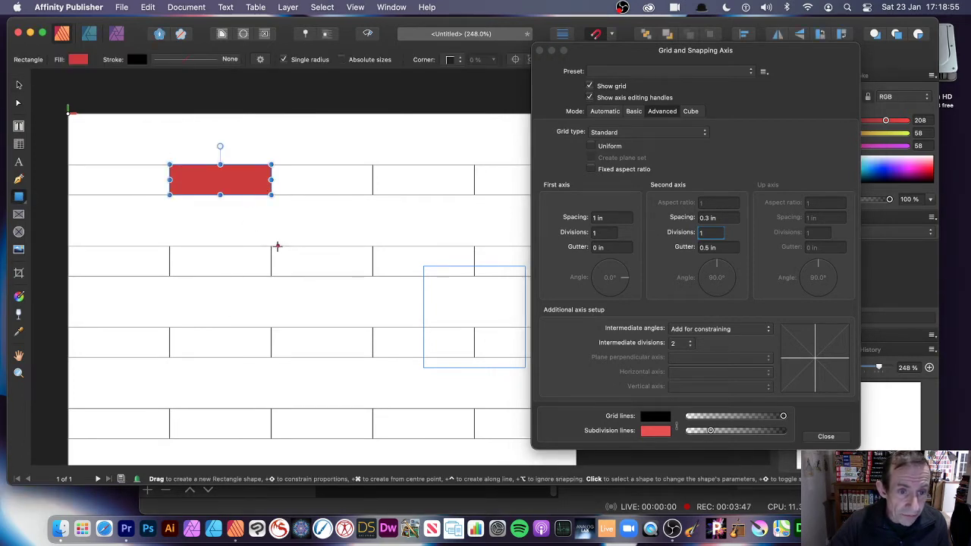
drag(271, 246, 369, 276)
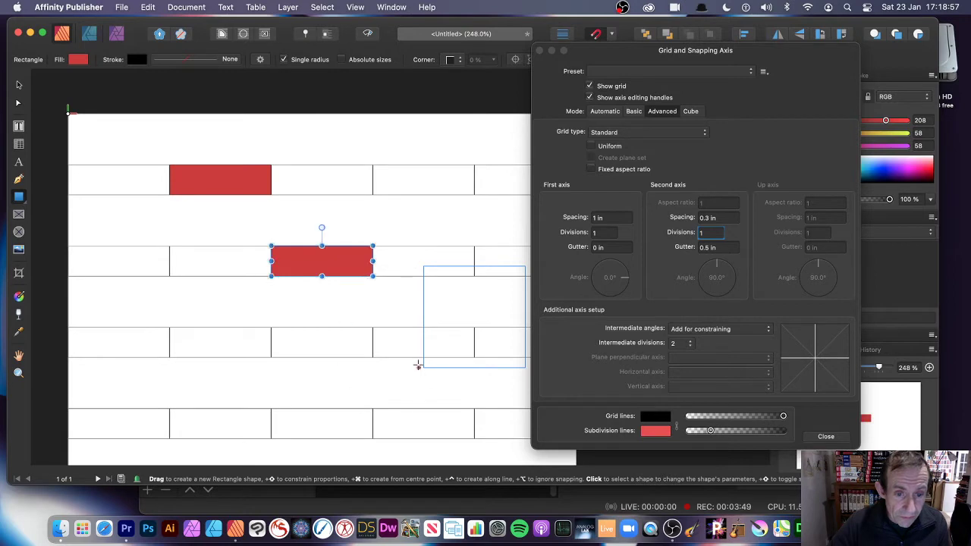
mouse_move(372, 327)
mouse_down()
mouse_move(502, 357)
mouse_move(460, 353)
mouse_move(474, 356)
mouse_up()
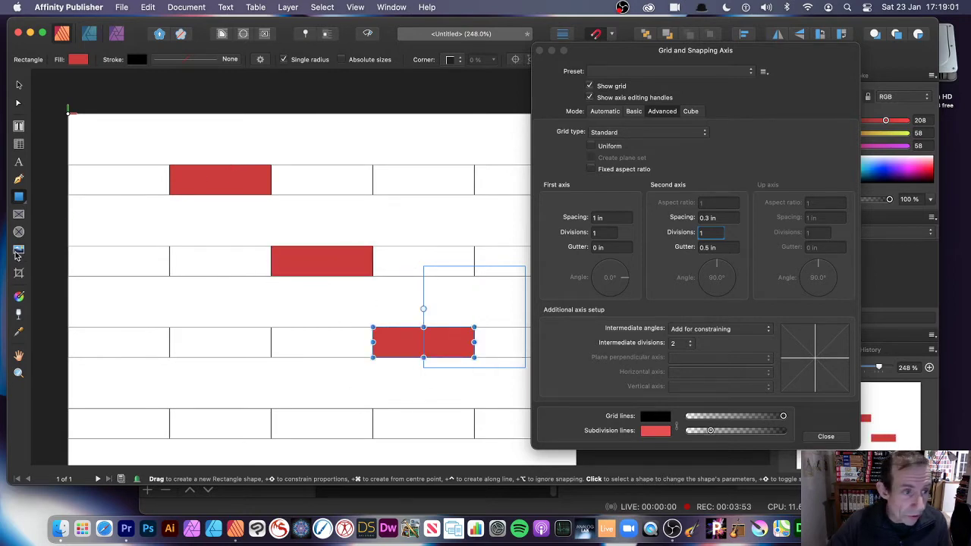
click(19, 215)
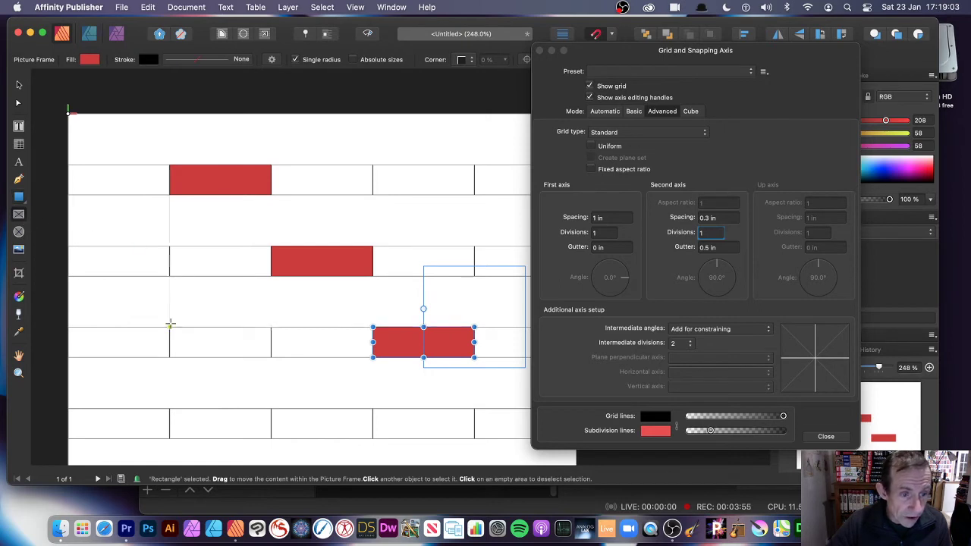
mouse_move(169, 327)
mouse_down()
mouse_move(220, 353)
mouse_move(270, 357)
mouse_up()
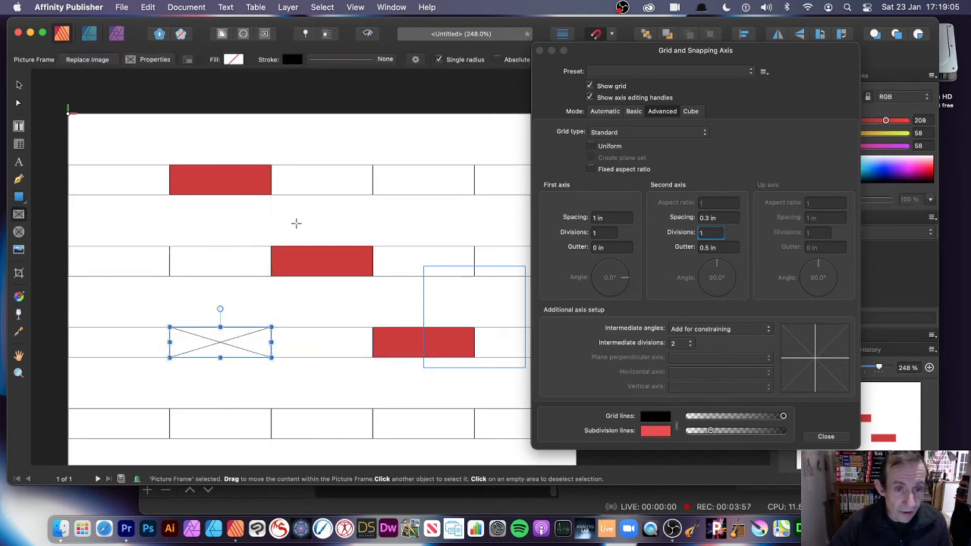
key(super+z)
key(super+z)
key(super+z)
key(super+z)
key(super+z)
key(super+z)
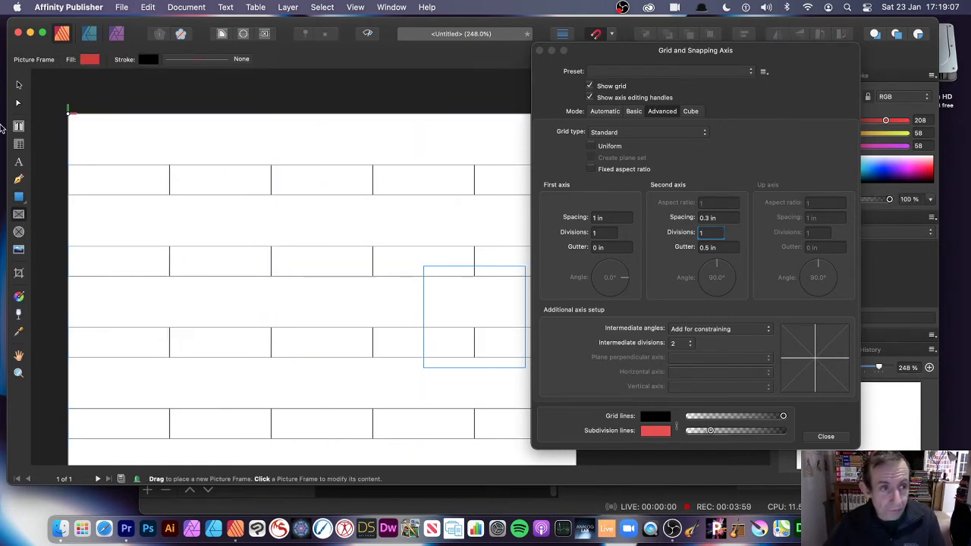
- Set the first axis gutter to 0.3 in and change the grid type to Isometric
click(634, 134)
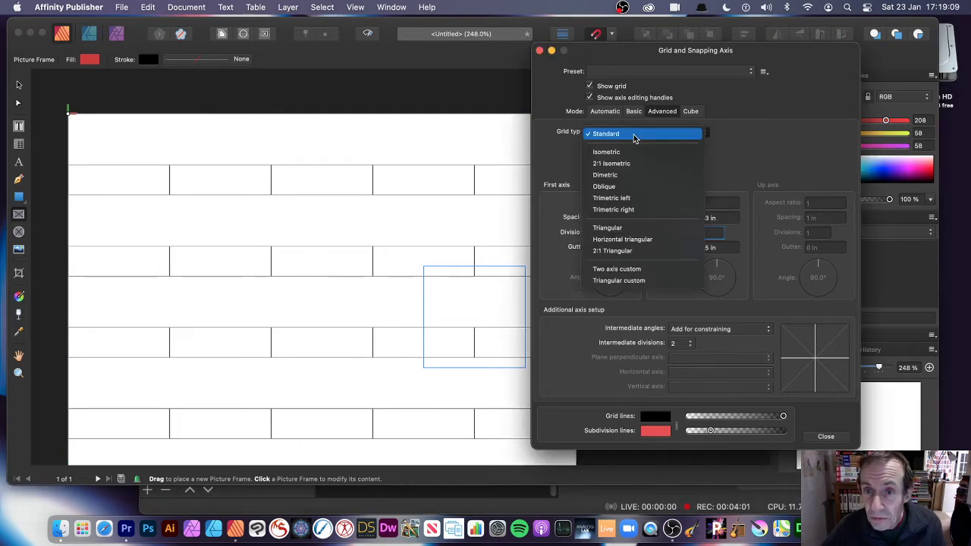
click(659, 147)
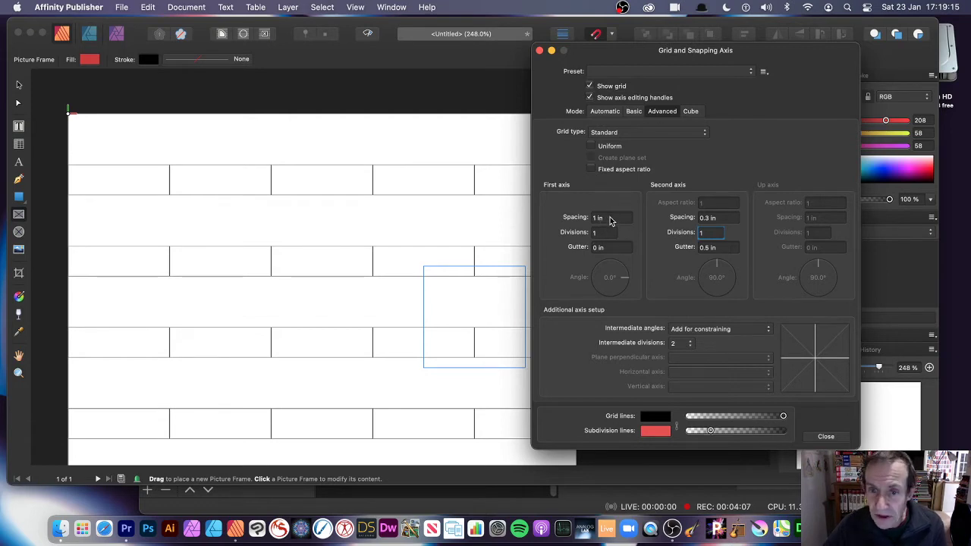
click(610, 248)
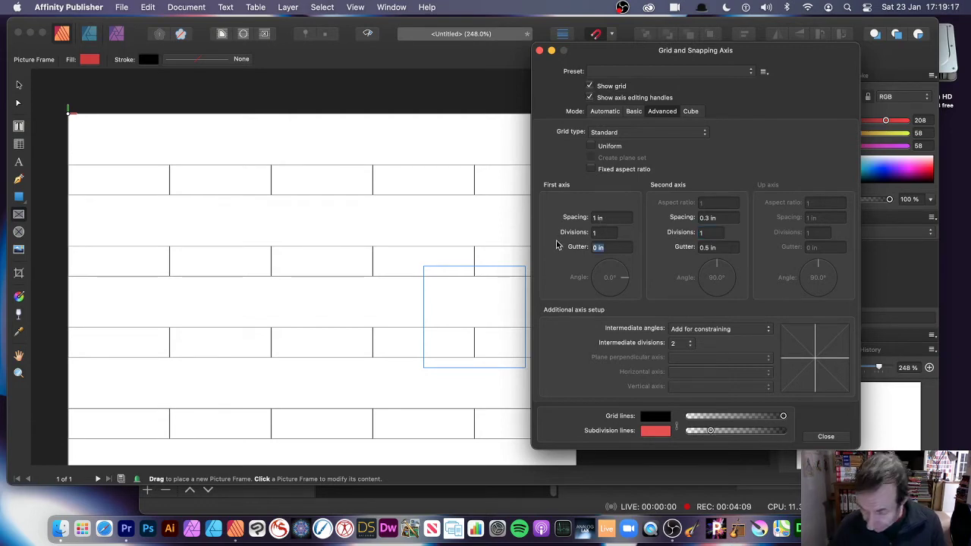
text(0.3)
key(Tab)
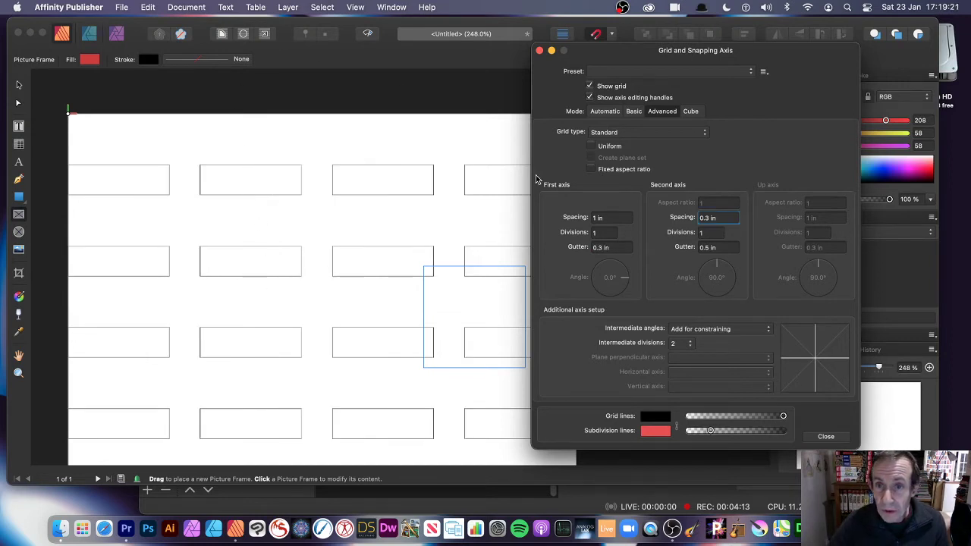
click(605, 133)
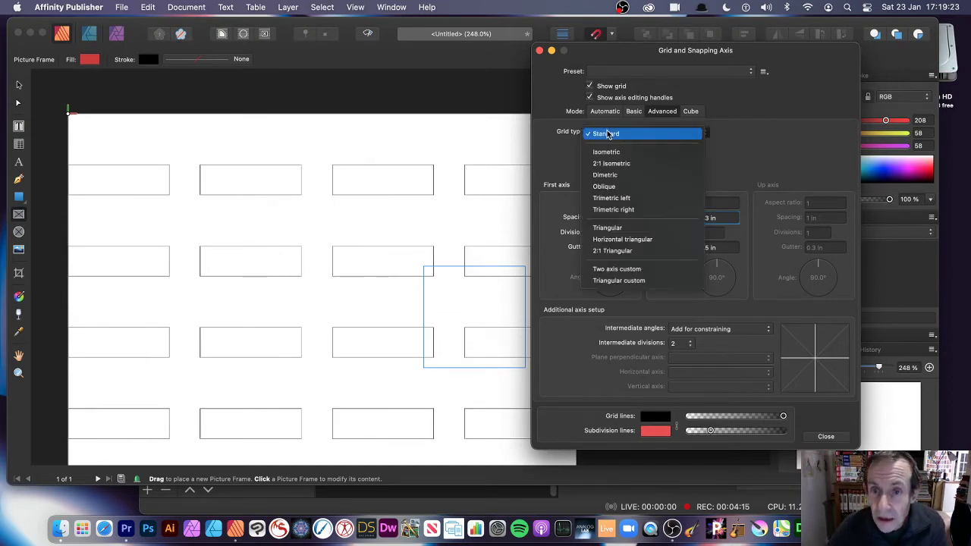
click(609, 155)
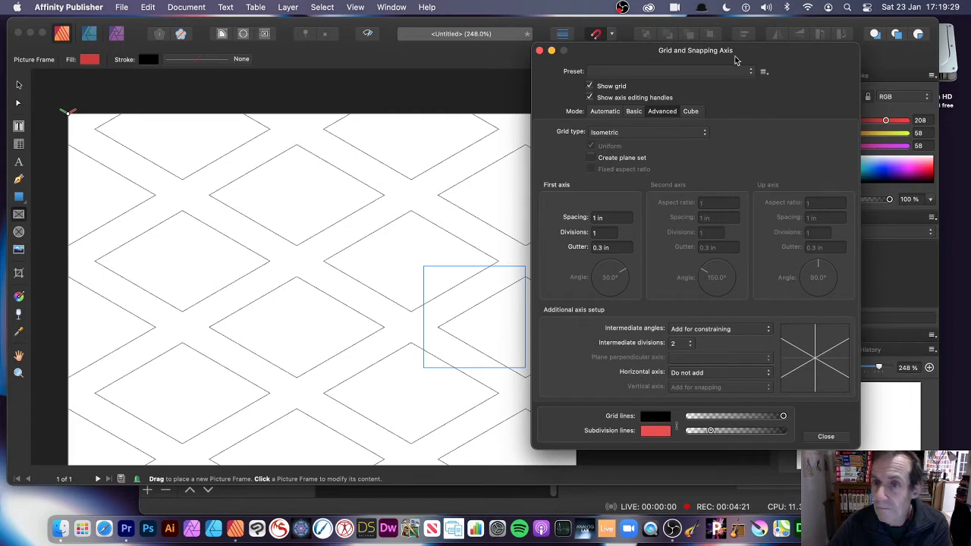
- Apply the 1cm Square preset, then set the grid type to Isometric in Advanced mode
click(632, 74)
click(626, 88)
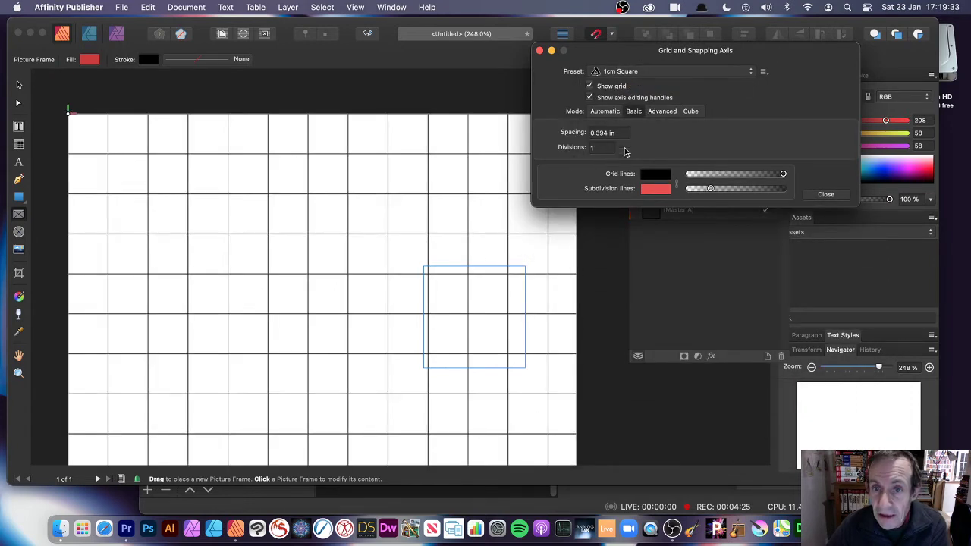
click(662, 111)
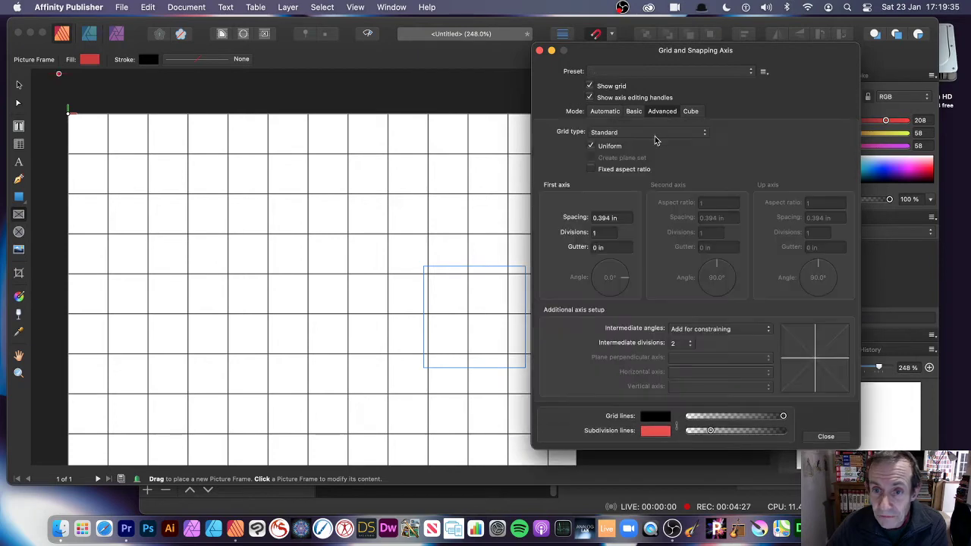
click(635, 133)
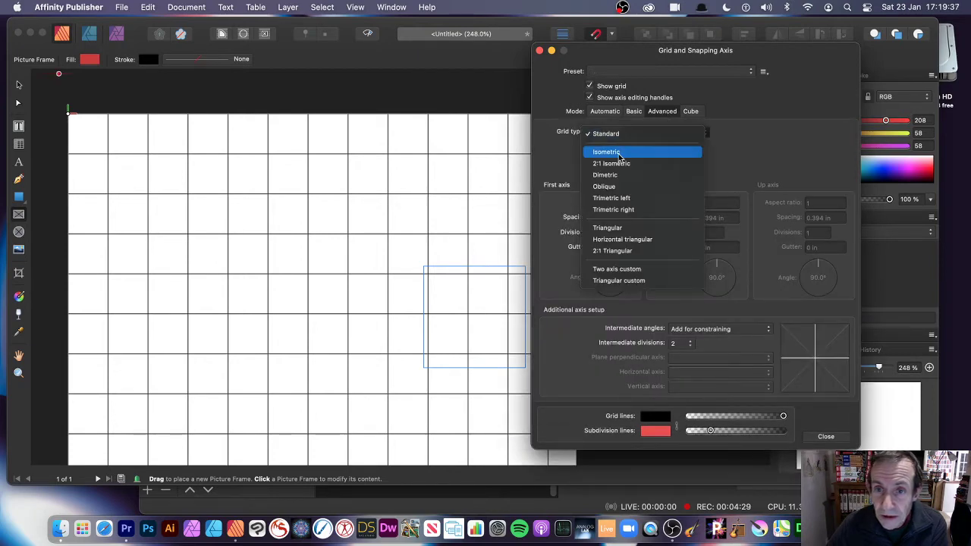
click(619, 153)
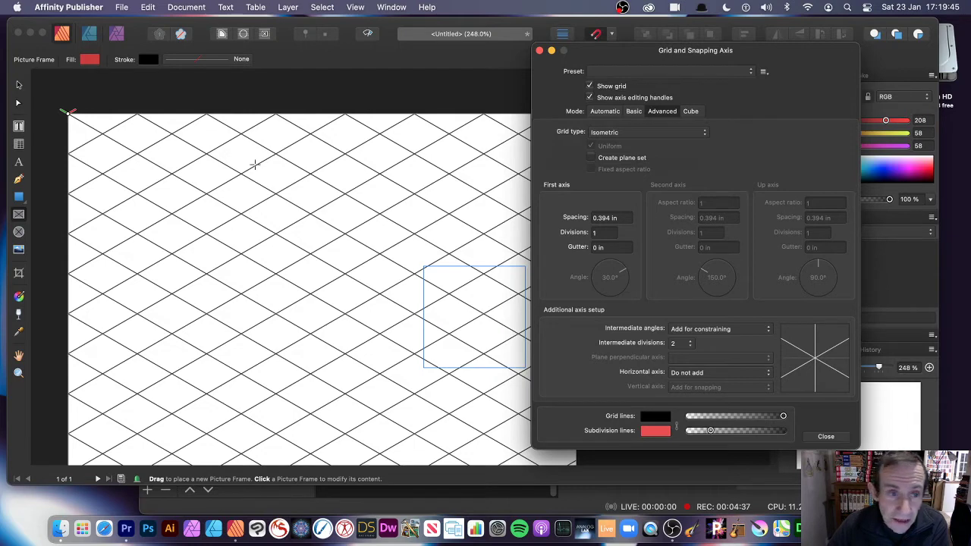
- Draw a wide red parallelogram on the isometric grid after undoing a thin first attempt, then enable Create plane set
click(19, 198)
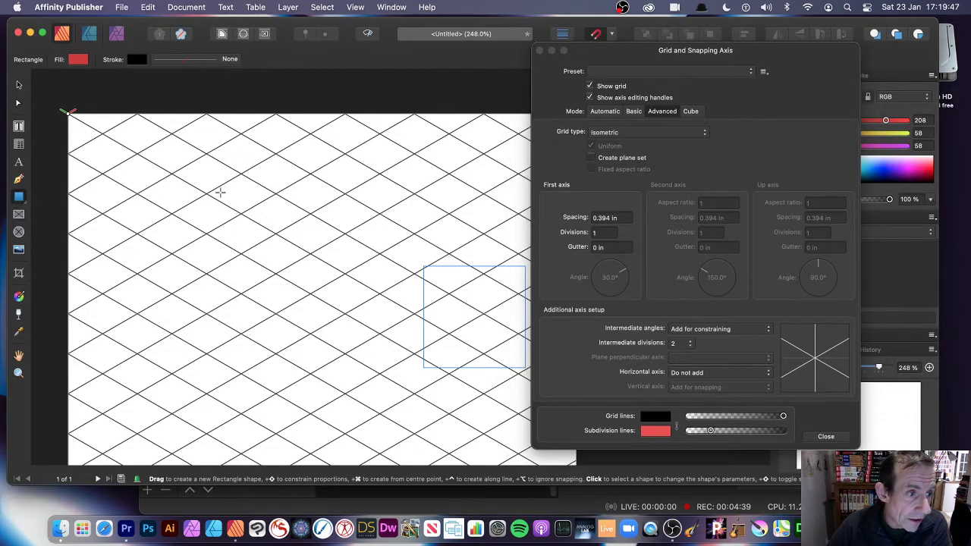
drag(216, 189, 414, 273)
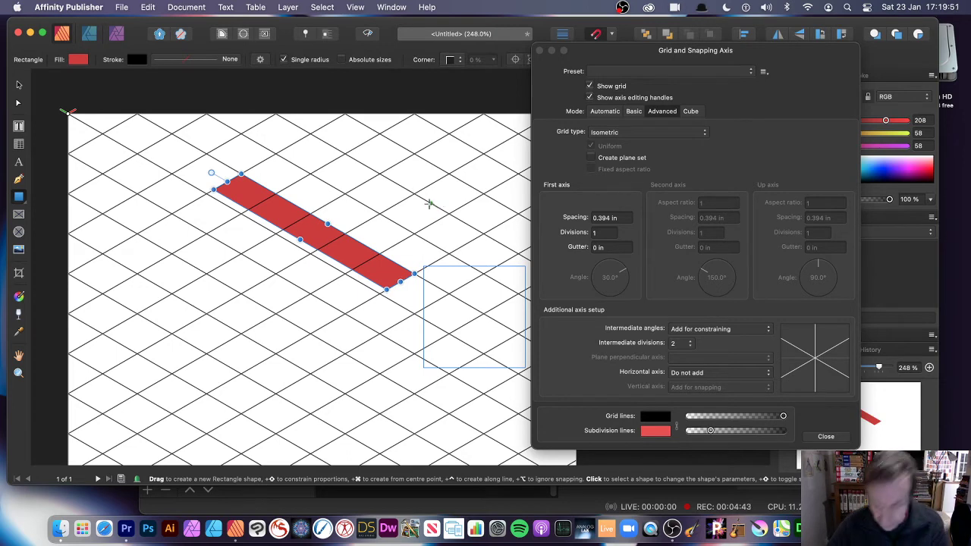
key(super+z)
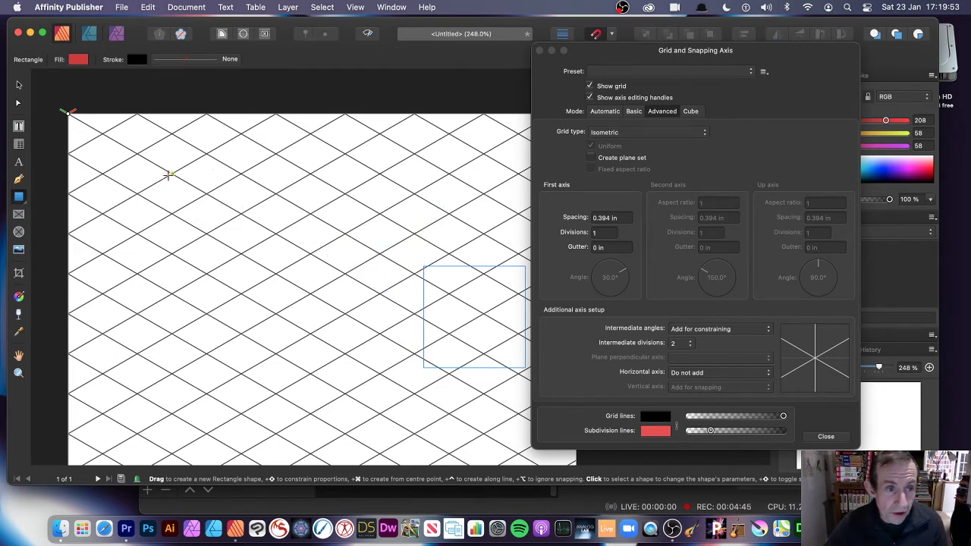
drag(169, 175, 105, 291)
click(610, 162)
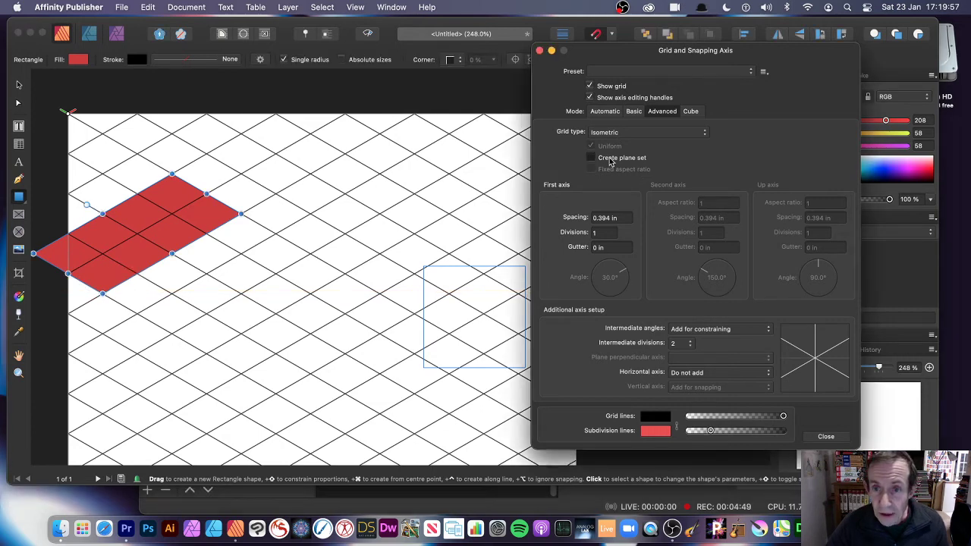
click(611, 162)
- Cycle the isometric plane through Top, Side and back to Front, then delete the red parallelogram
drag(368, 239, 360, 150)
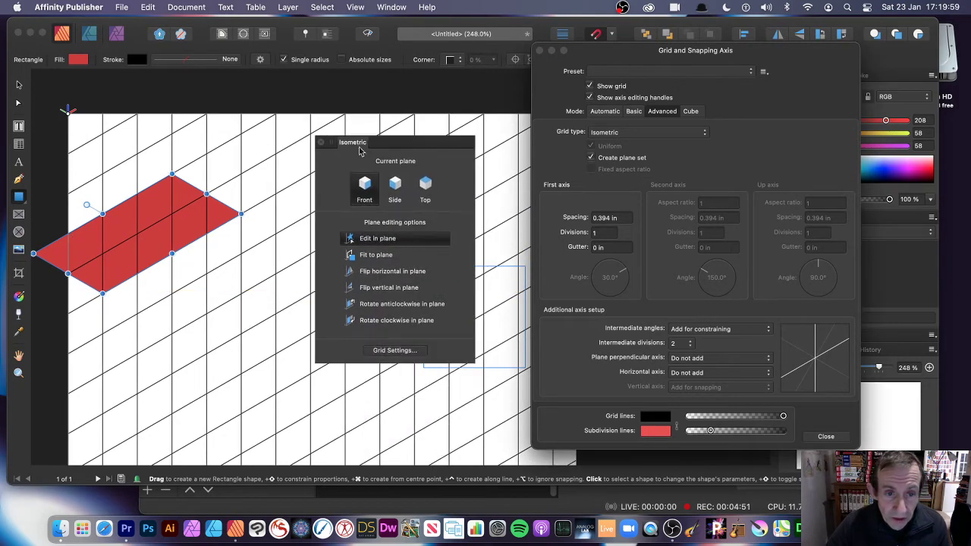
click(428, 189)
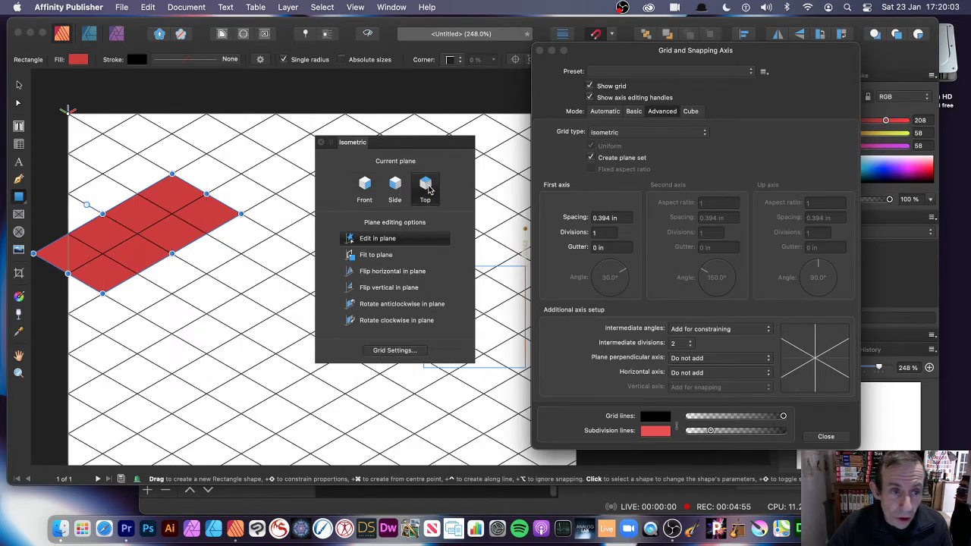
click(394, 189)
click(365, 189)
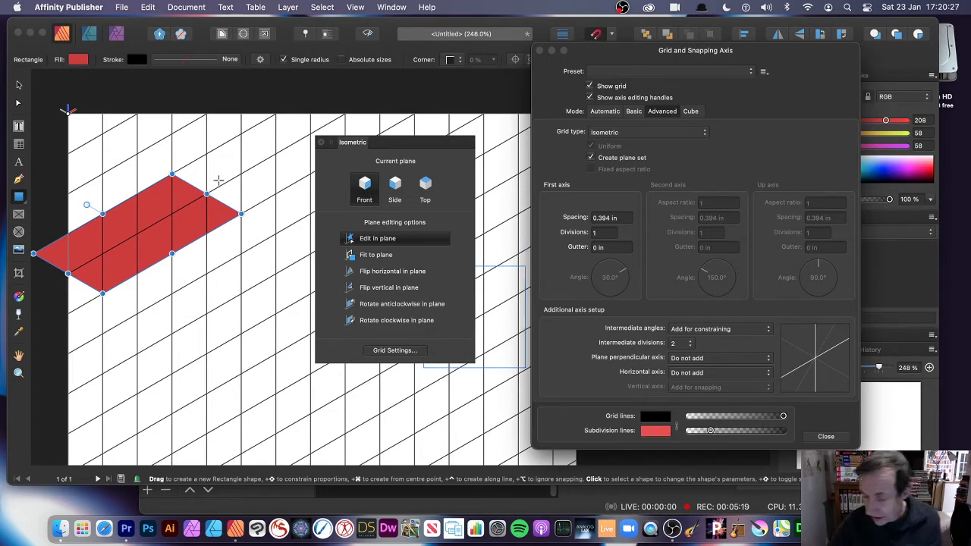
key(BackSpace)
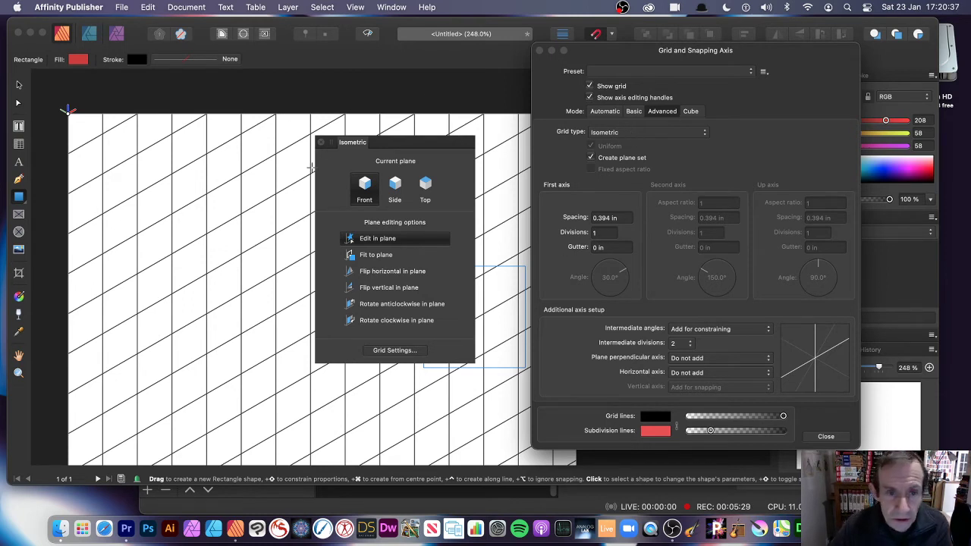
- Change the grid type to 2:1 Isometric and then to Dimetric
click(609, 135)
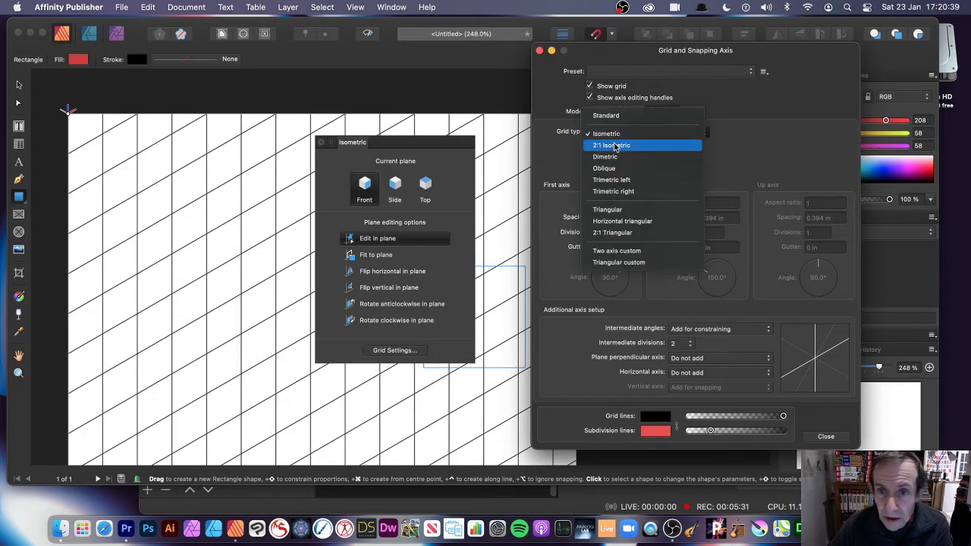
click(615, 144)
click(619, 135)
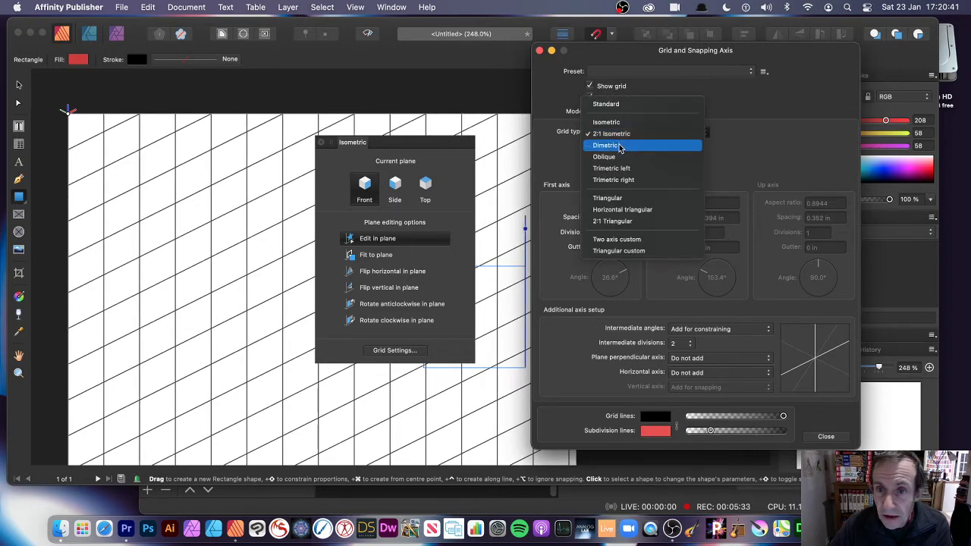
click(618, 146)
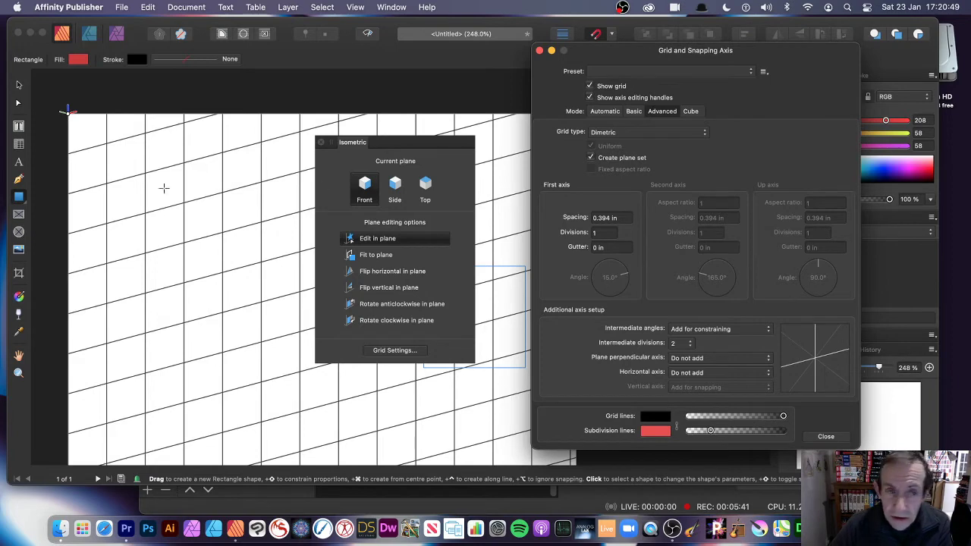
- Draw a red rectangle on the Dimetric front plane and start a text frame beside it
drag(146, 173, 222, 311)
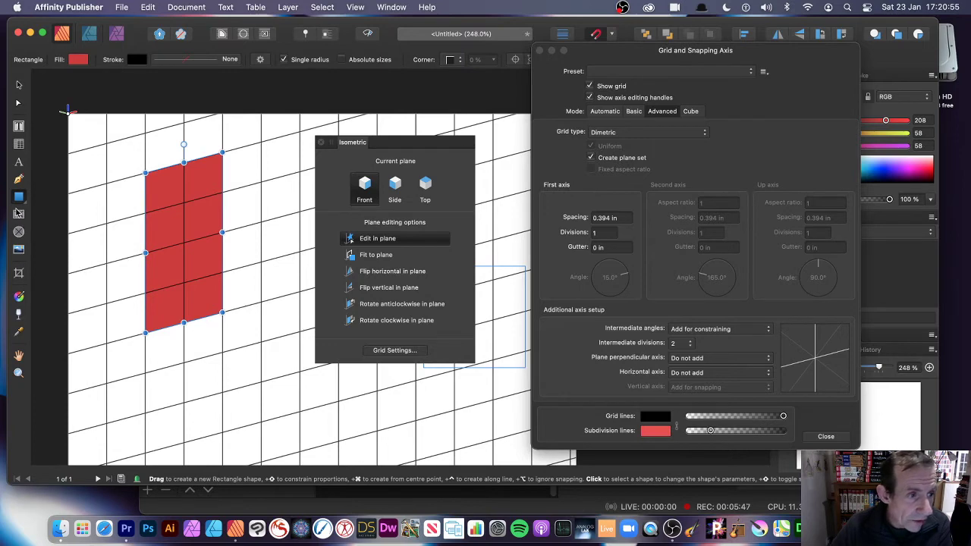
click(19, 126)
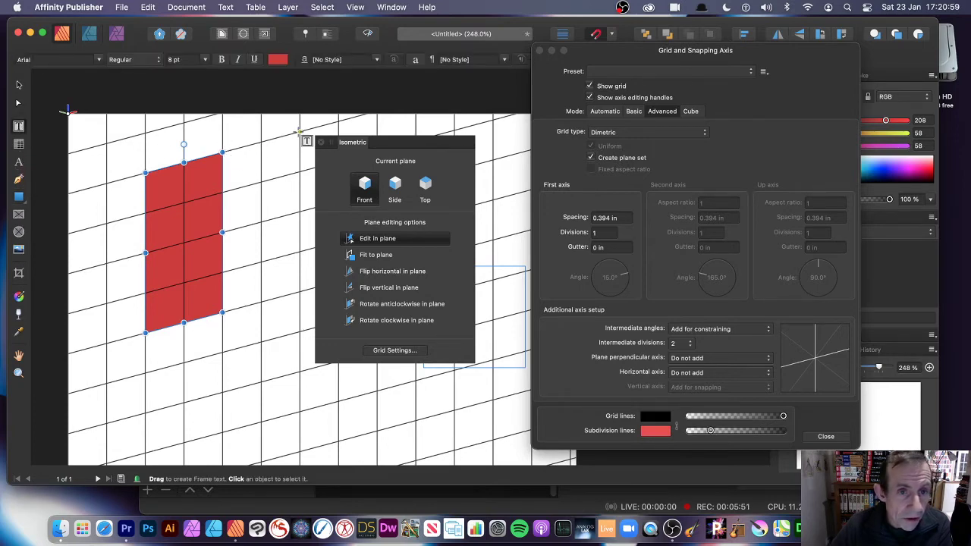
drag(305, 131, 223, 267)
- Insert filler text into the frame and try flipping and rotating it within the plane
click(225, 7)
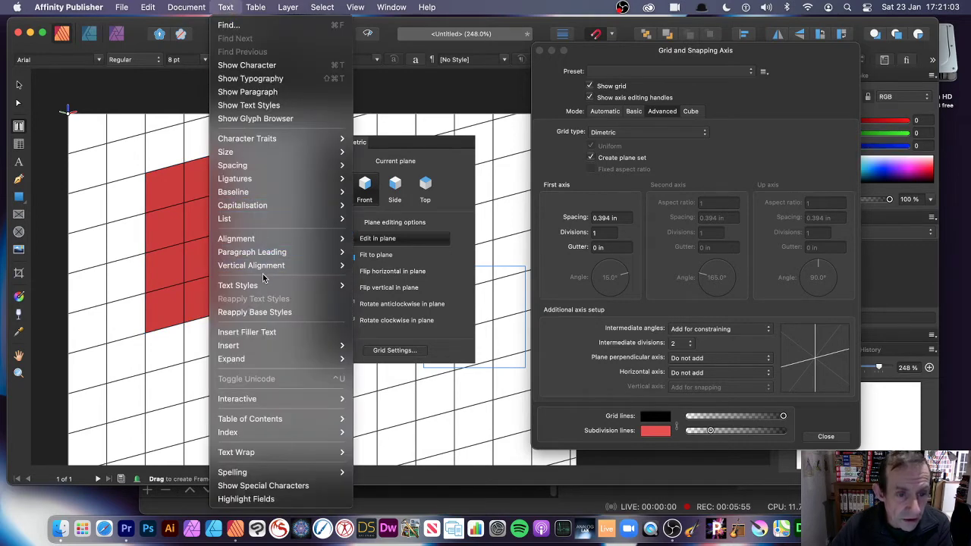
click(262, 332)
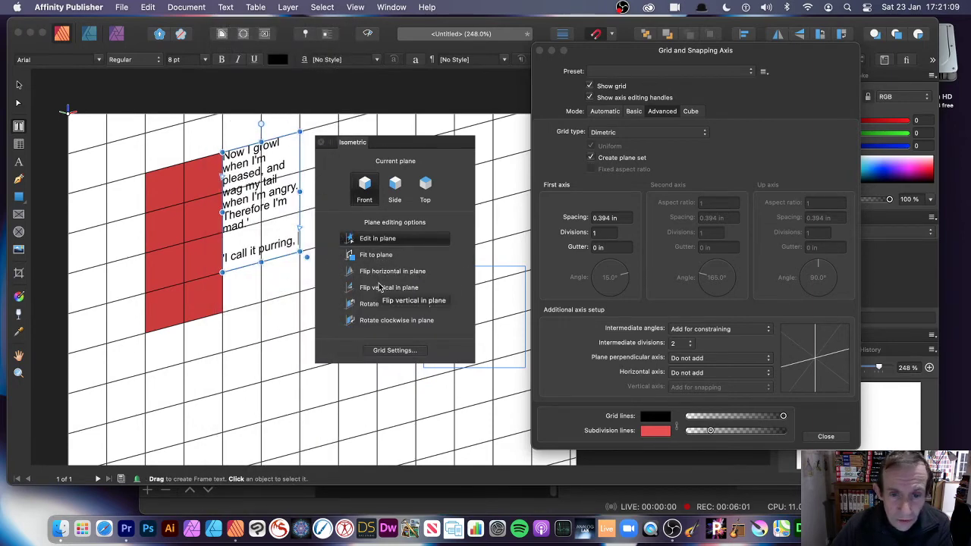
click(379, 289)
click(381, 304)
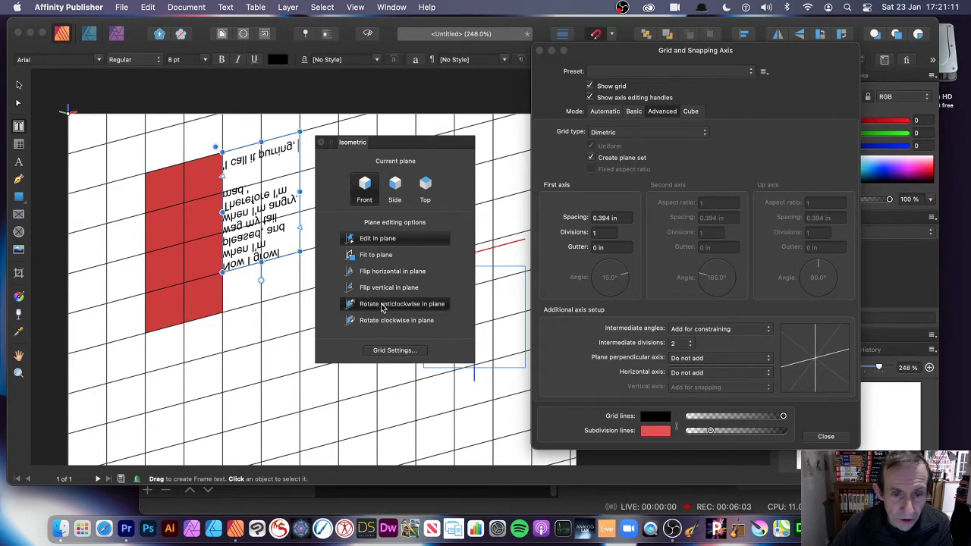
click(383, 321)
click(378, 303)
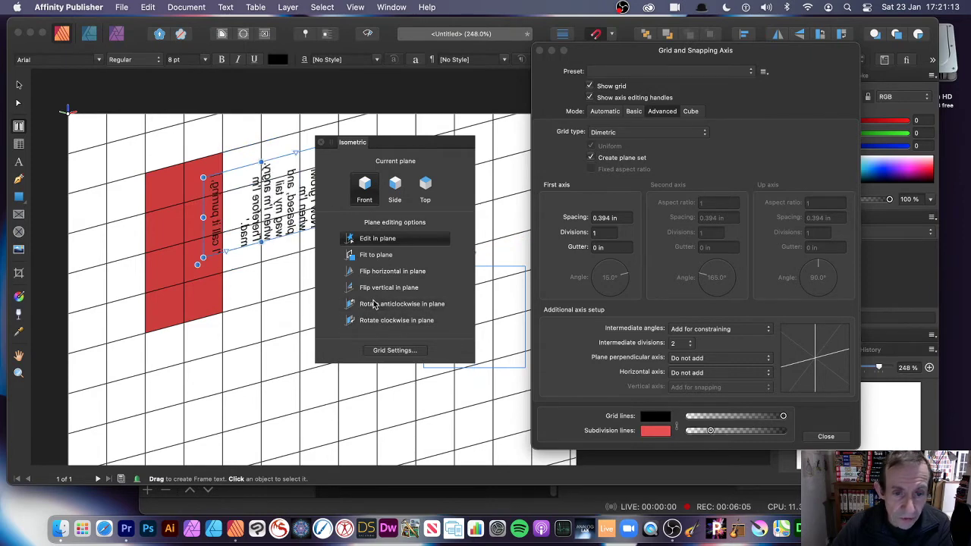
click(377, 290)
click(378, 272)
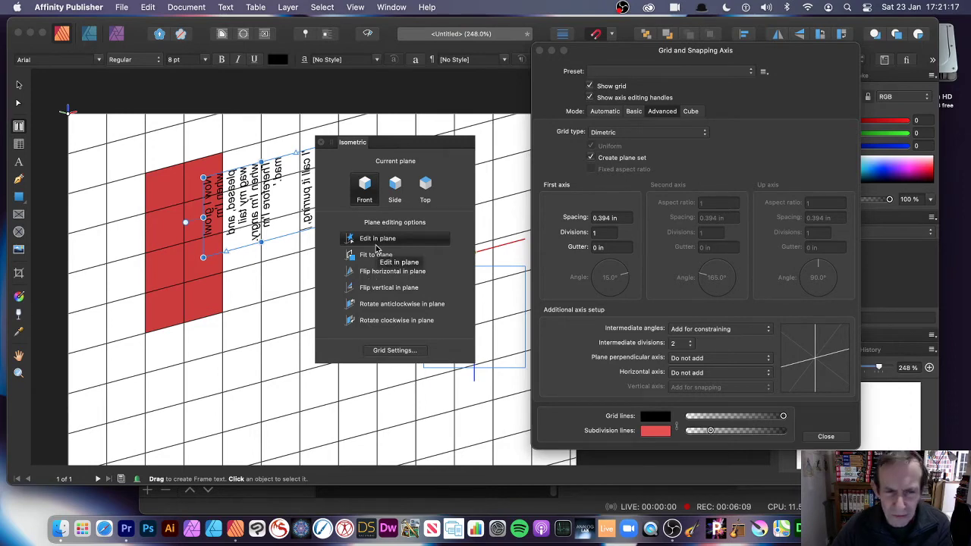
click(375, 255)
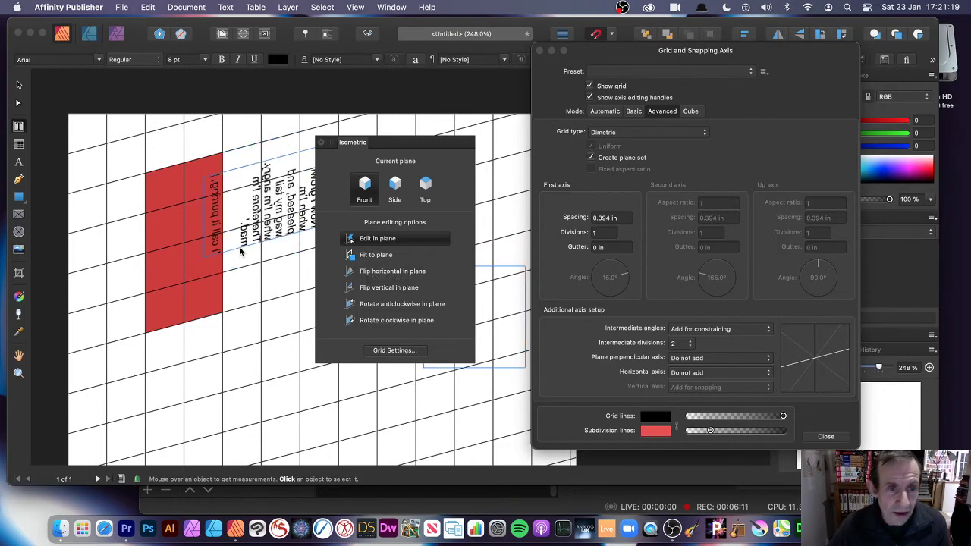
- Undo the orientation changes and select the text frame and red rectangle together
key(ctrl+z)
key(ctrl+z)
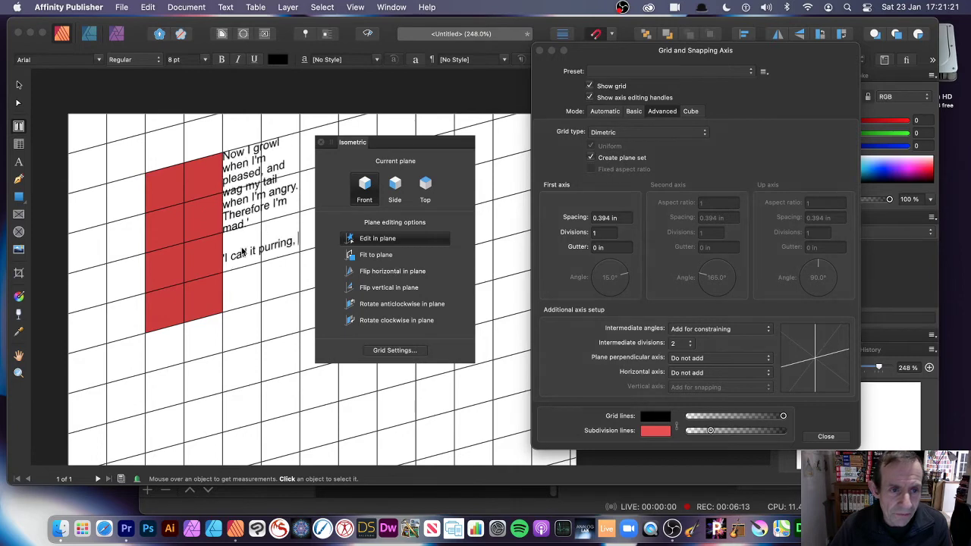
key(Escape)
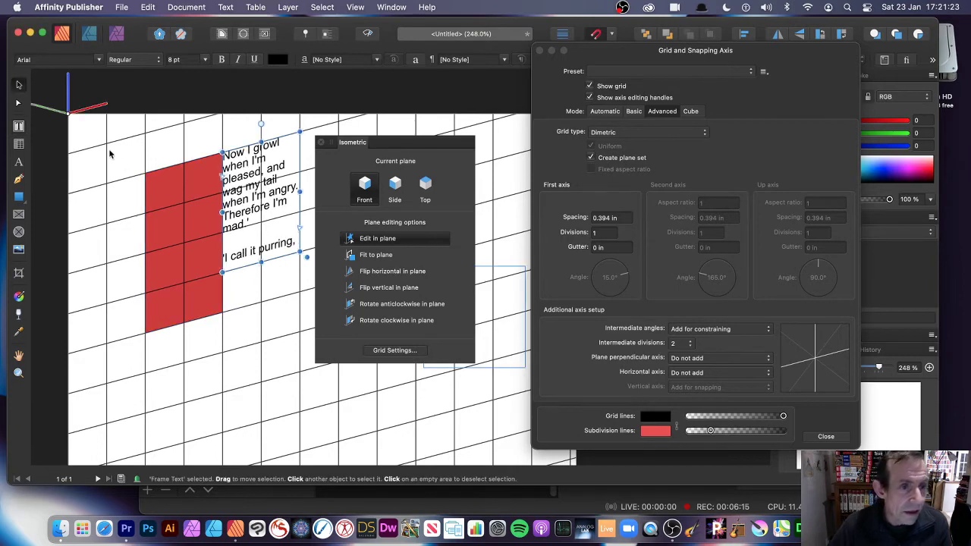
drag(115, 128, 340, 349)
- Delete the selected objects and set first-axis spacing 0.2 in, 3 divisions and 0.2 in gutter
key(Delete)
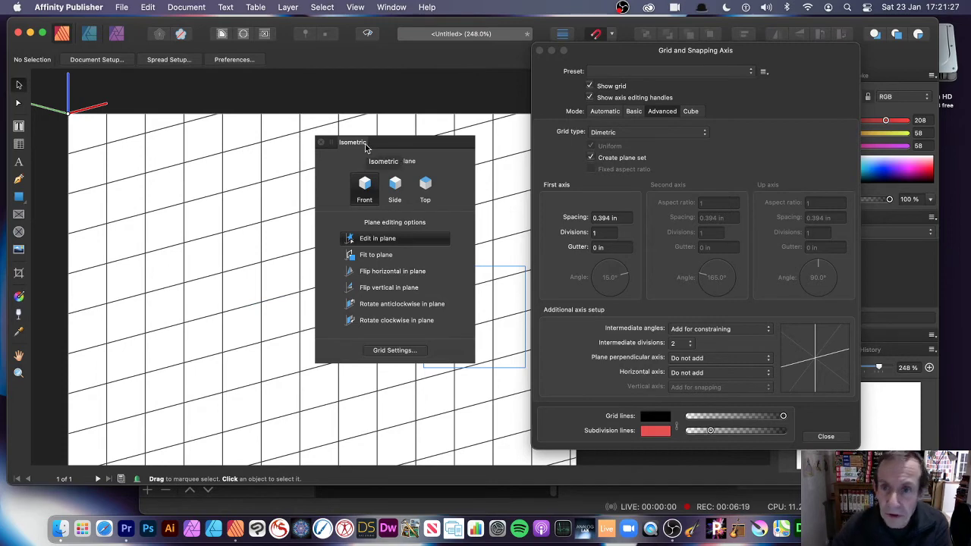
click(624, 218)
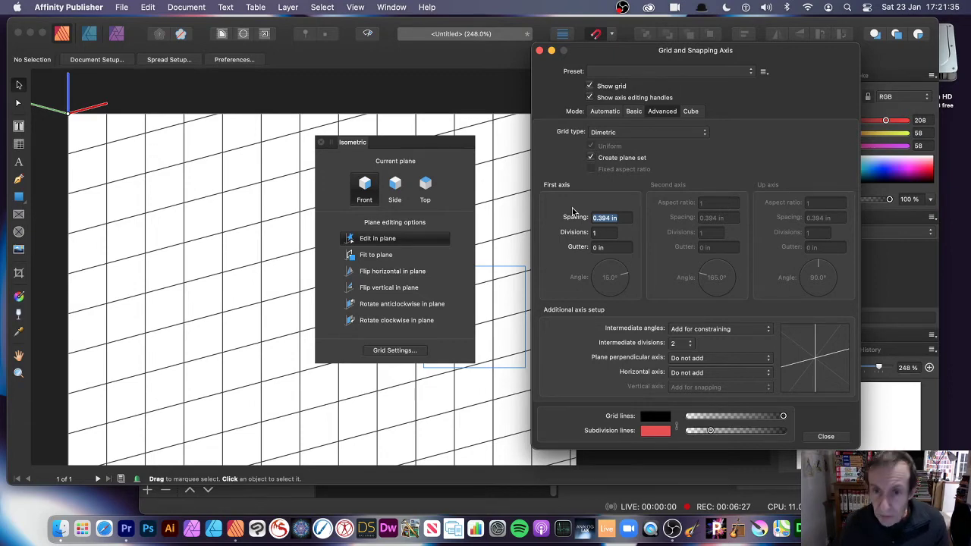
text(1)
key(Return)
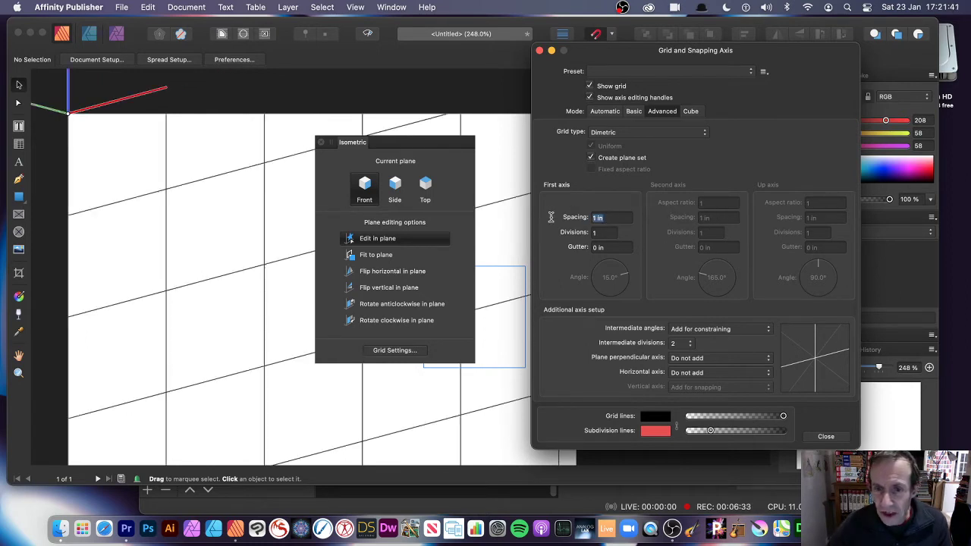
text(0)
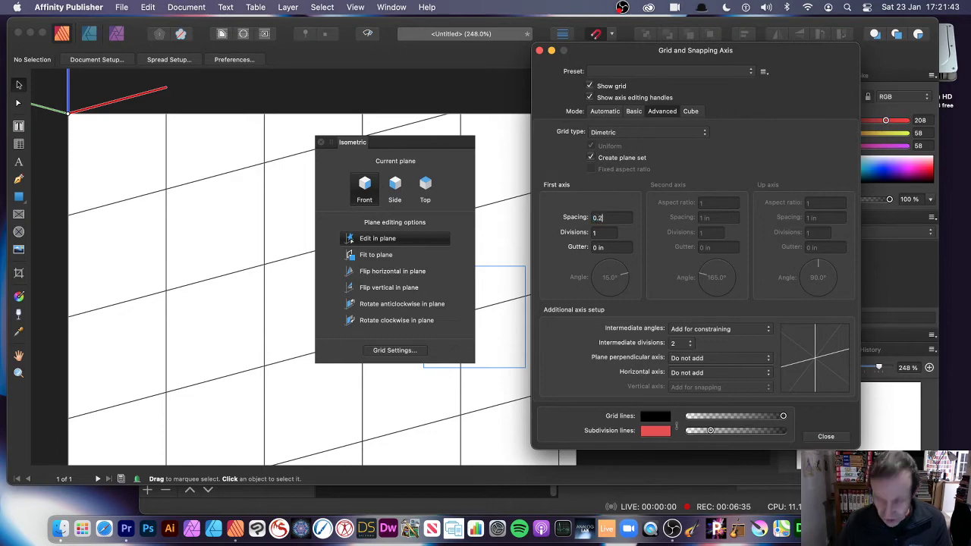
text(.2)
key(Tab)
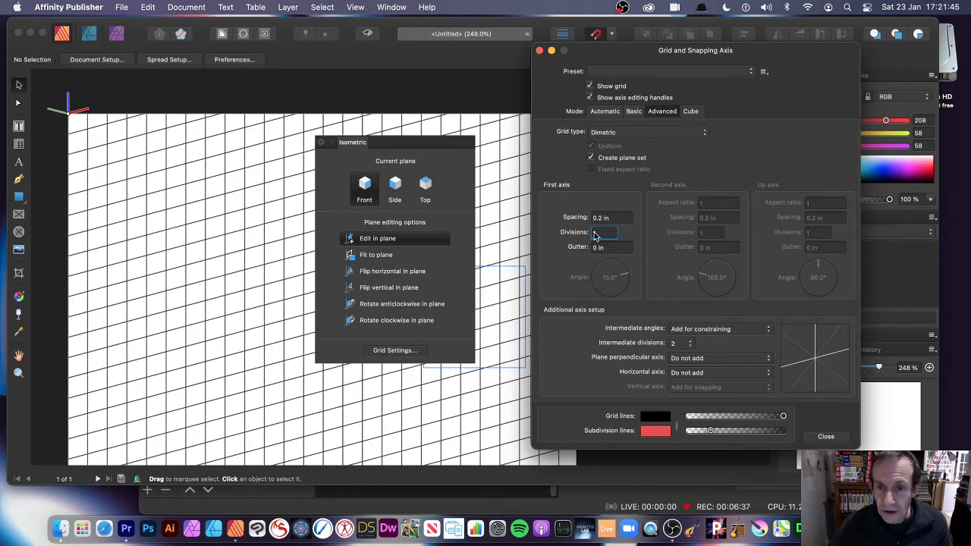
text(1)
key(BackSpace)
text(3)
key(shift+Tab)
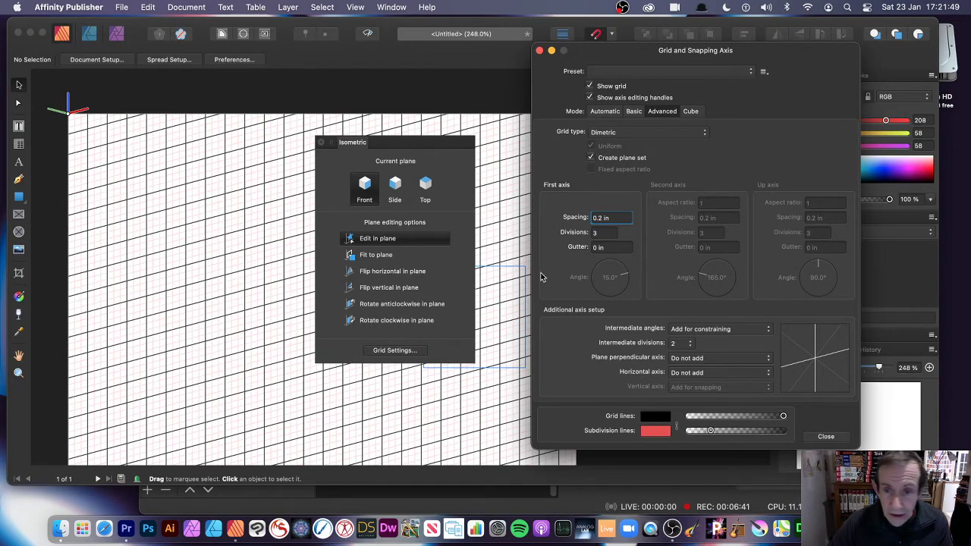
click(616, 249)
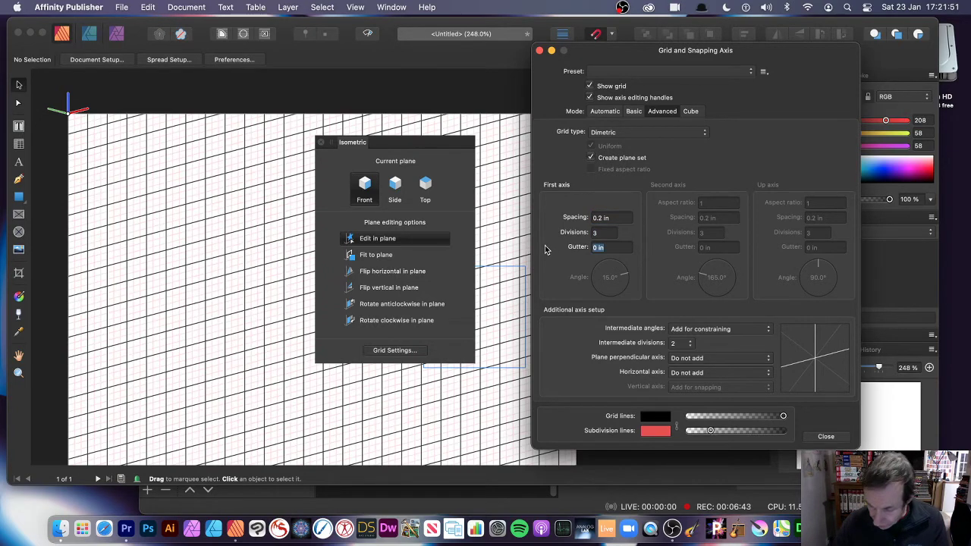
text(0.2)
key(Tab)
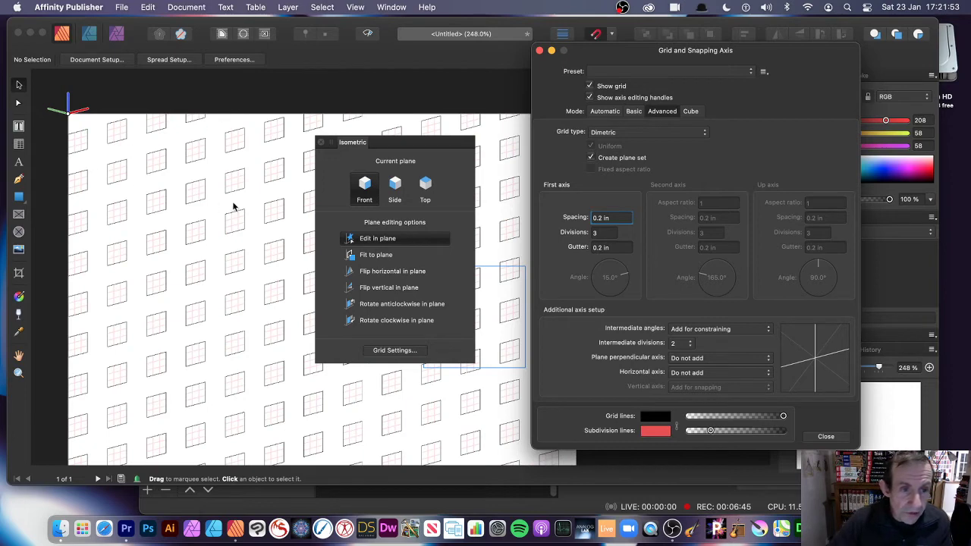
- Draw a test red rectangle snapped to the grid cells, then undo the test rectangles
click(18, 197)
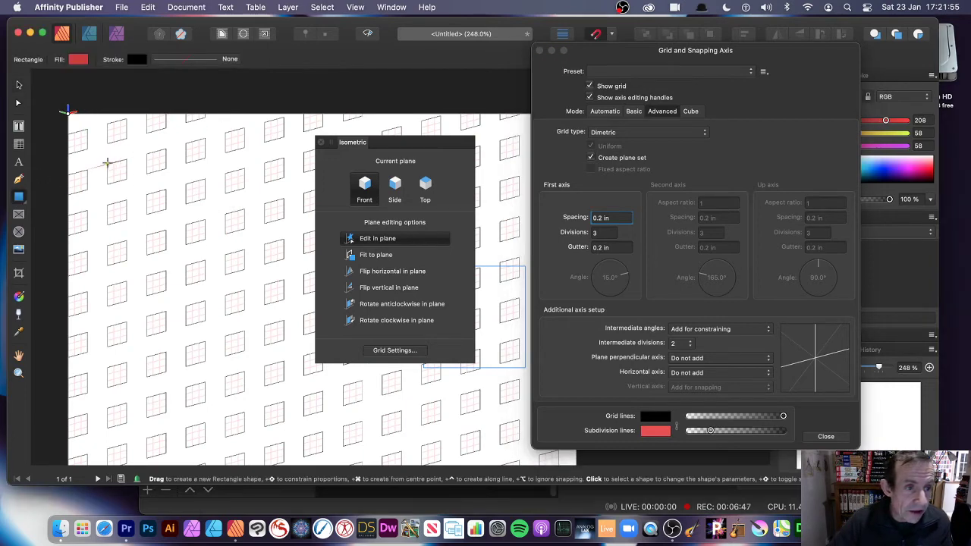
mouse_move(108, 162)
mouse_down()
mouse_move(127, 179)
mouse_move(165, 170)
mouse_move(192, 149)
mouse_move(206, 160)
mouse_up()
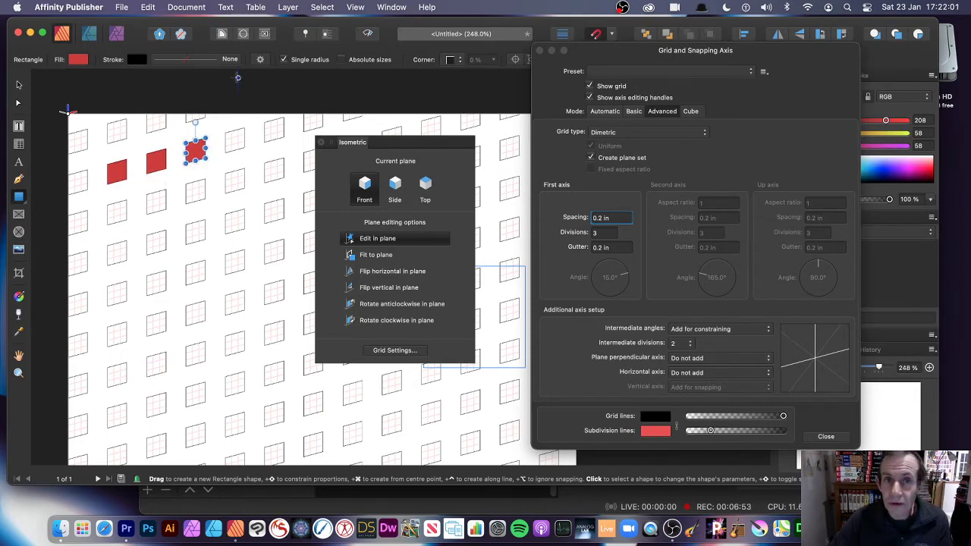
key(super+z)
key(super+z)
key(super+z)
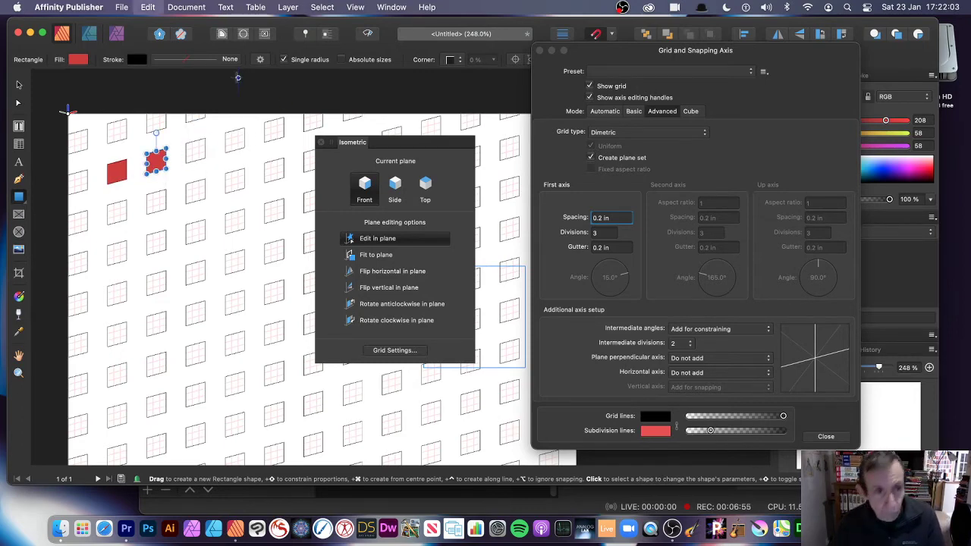
- Switch the grid to Oblique with 0 in gutter and 0.8 in spacing, and close the Isometric panel
click(622, 134)
click(624, 146)
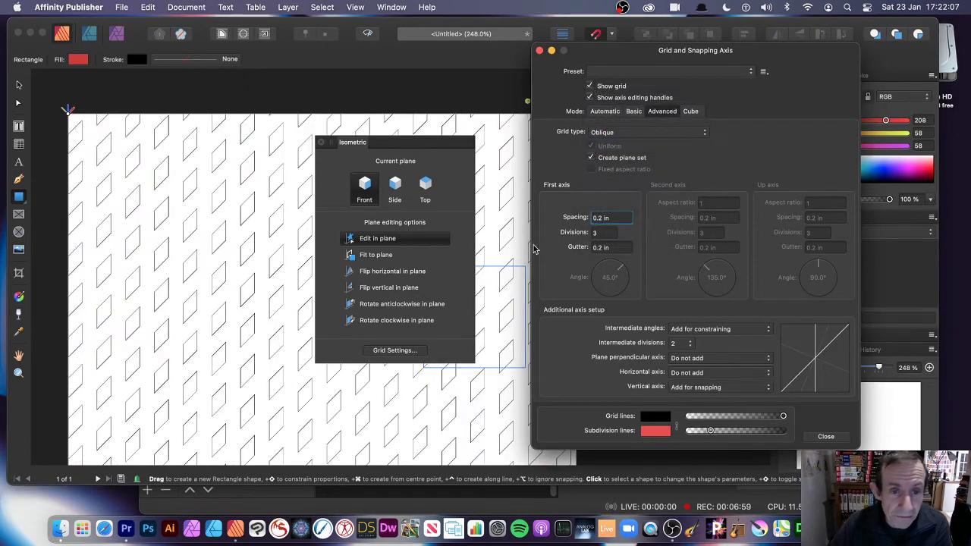
click(615, 247)
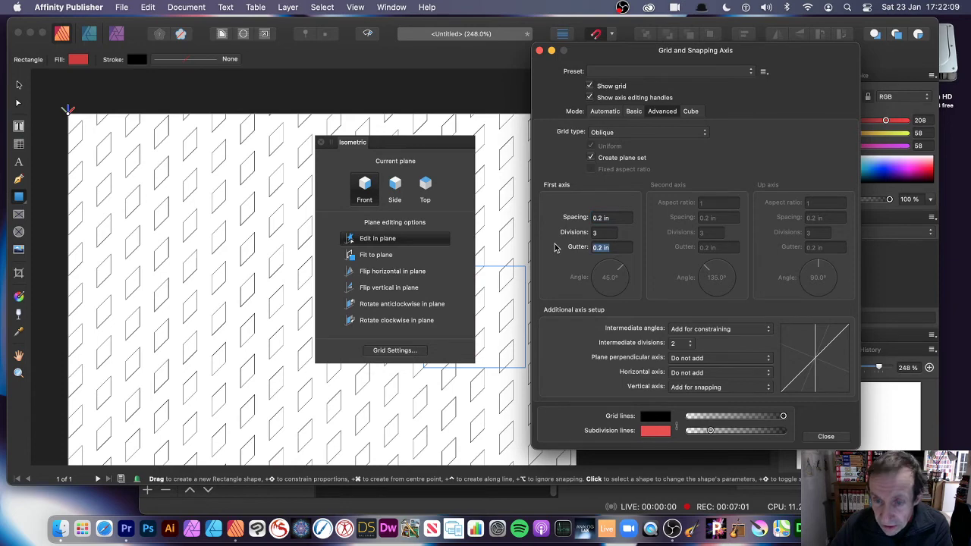
text(0)
key(Tab)
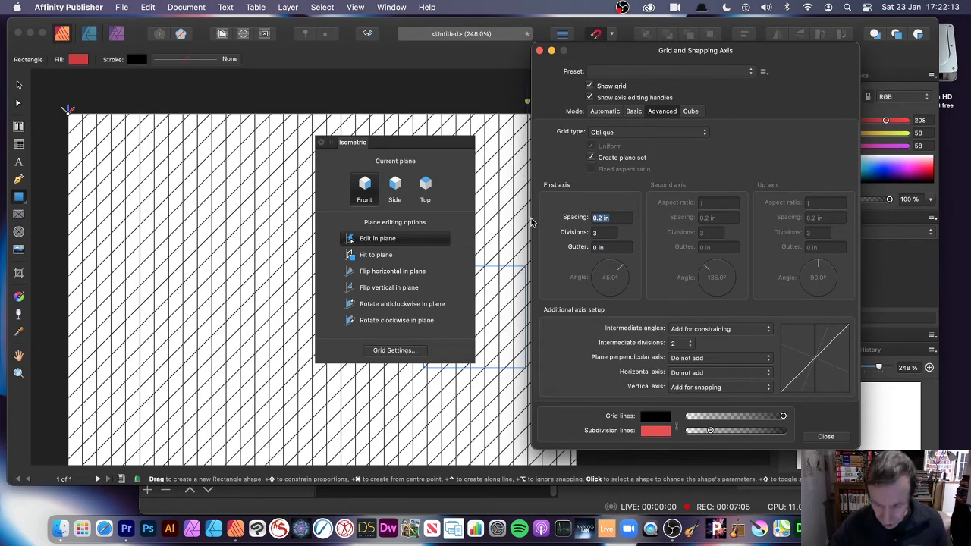
text(0)
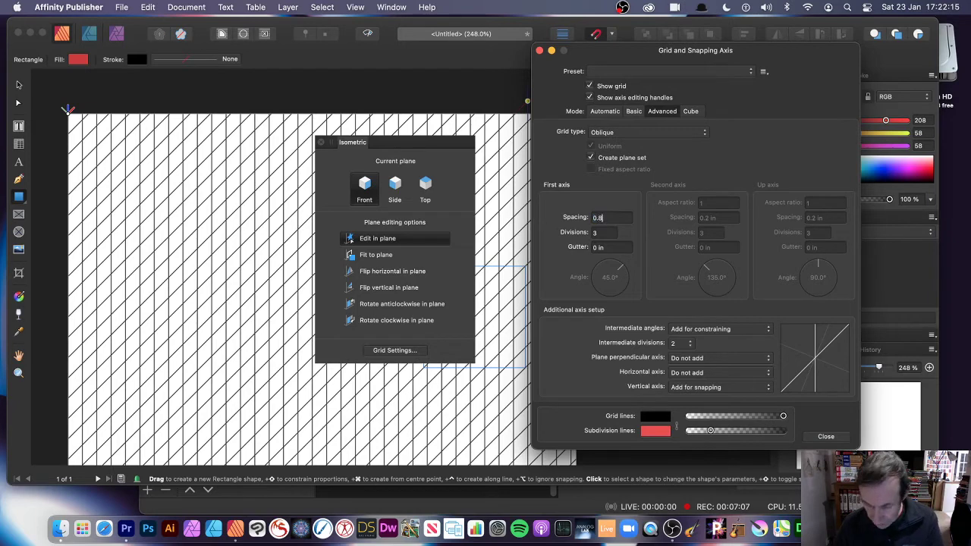
text(.8)
key(Tab)
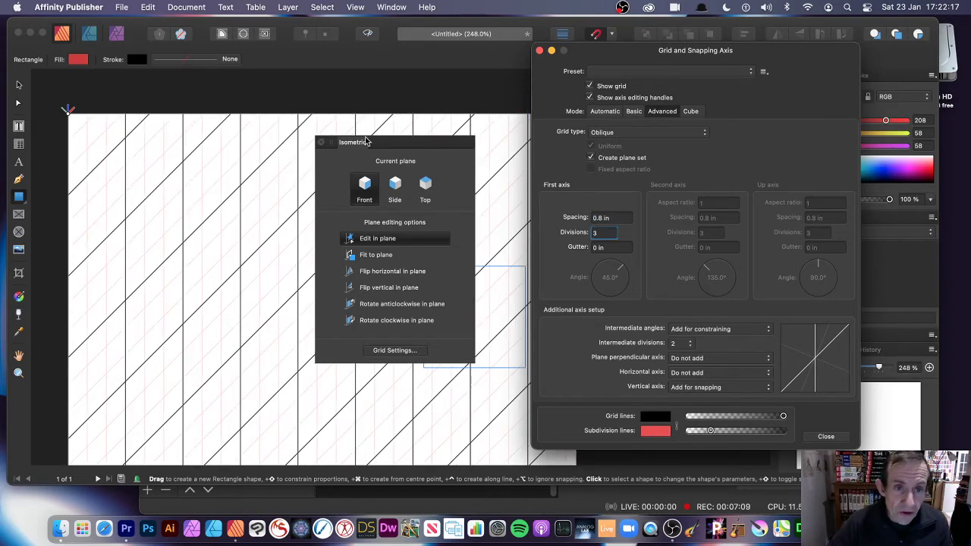
drag(366, 142, 428, 144)
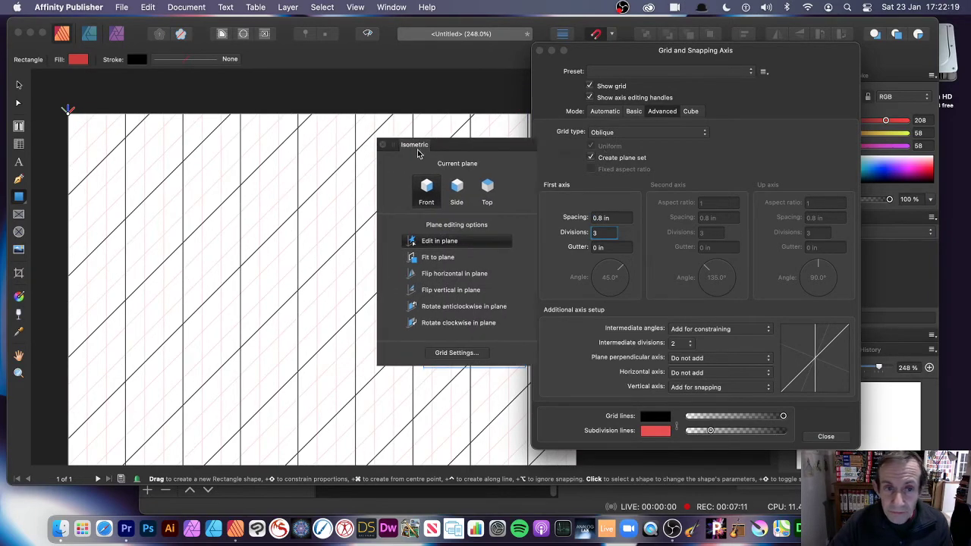
click(383, 144)
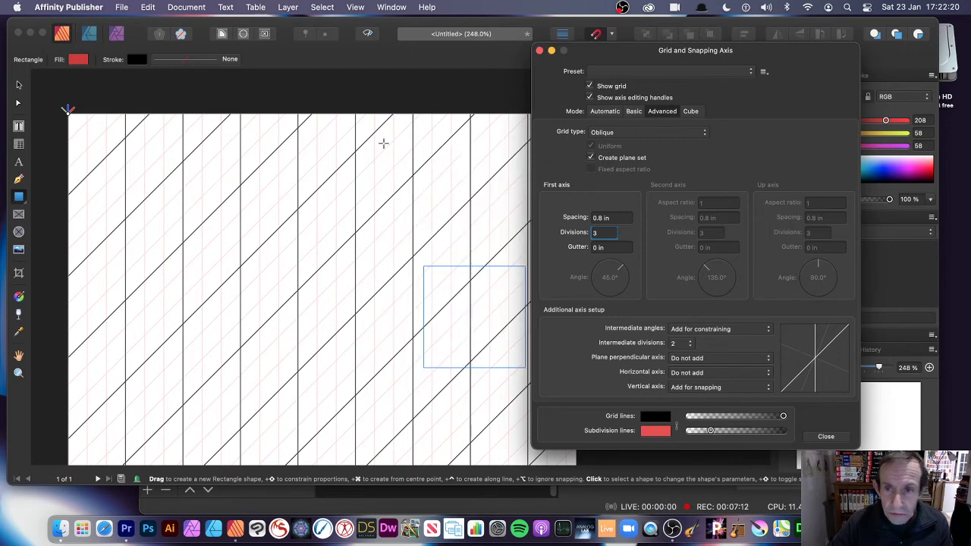
- Try Trimetric left, Trimetric right and Triangular grid types, testing Triangular with a deleted rectangle
click(616, 134)
click(614, 145)
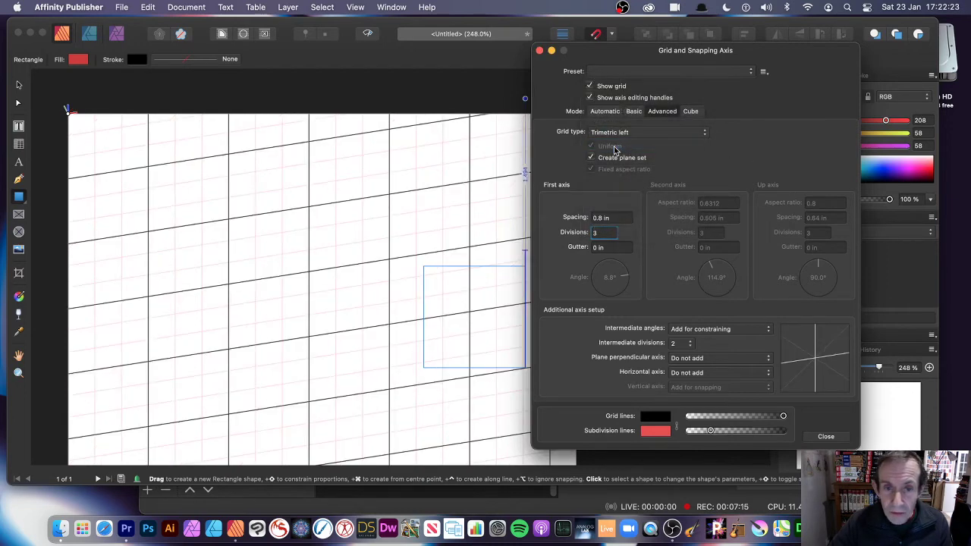
click(615, 134)
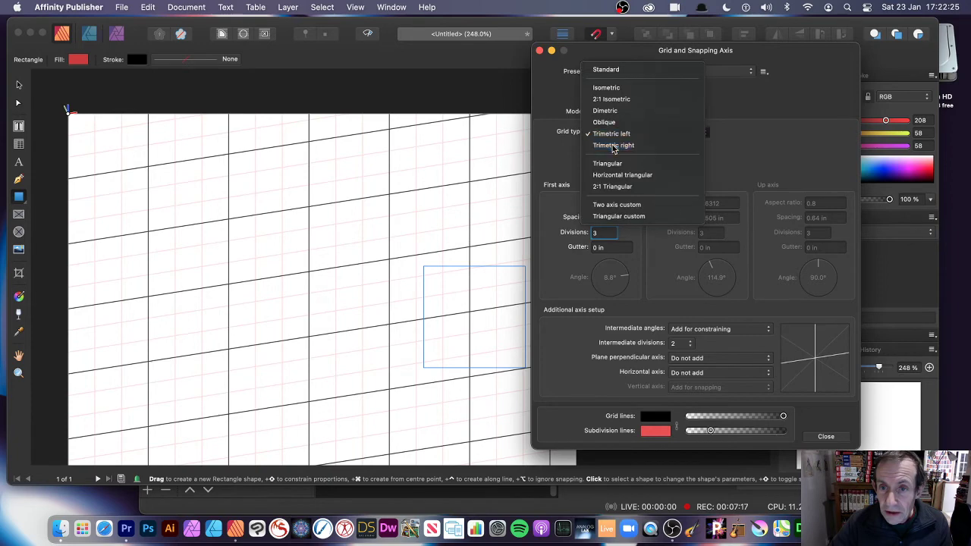
click(613, 146)
click(616, 133)
click(620, 151)
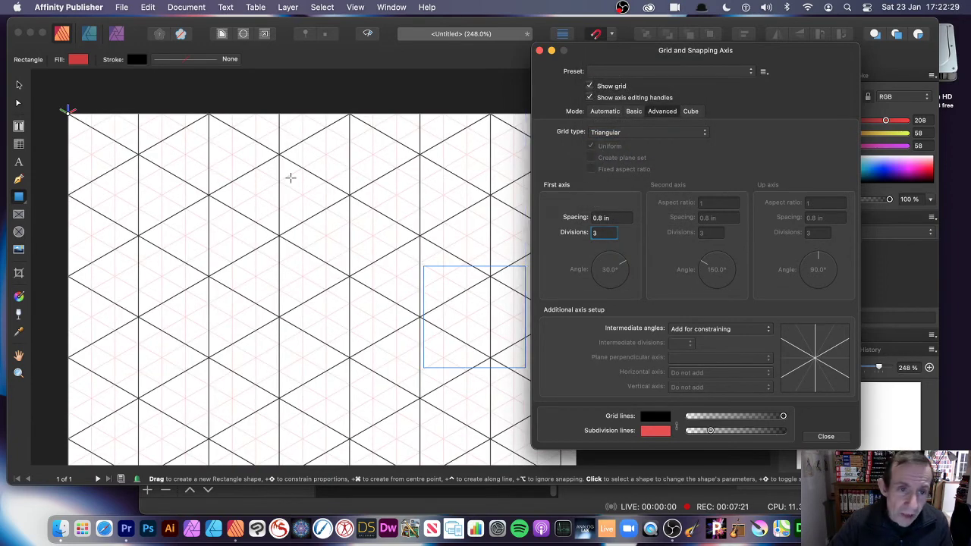
drag(281, 156, 350, 303)
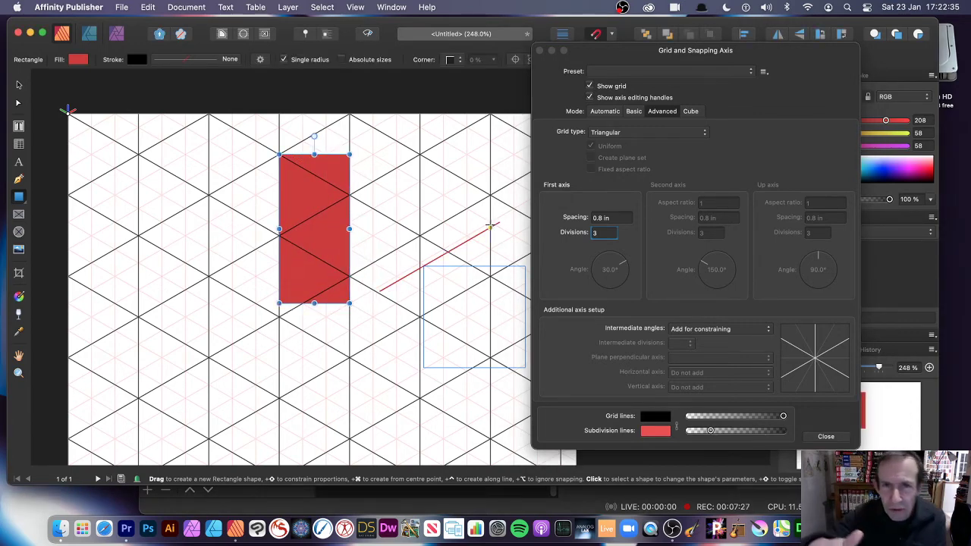
key(Delete)
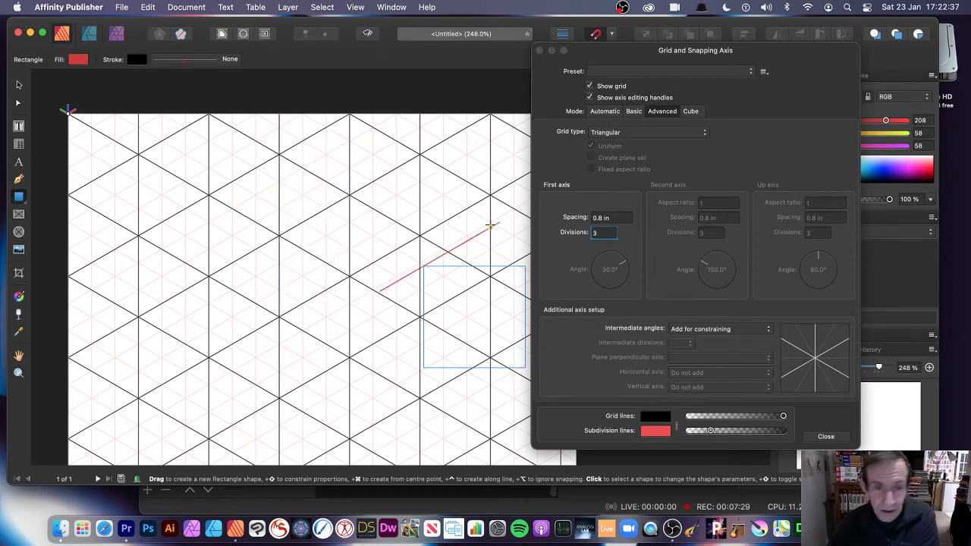
- Set the grid type to Horizontal triangular and test it with a rectangle that is then deleted
click(593, 132)
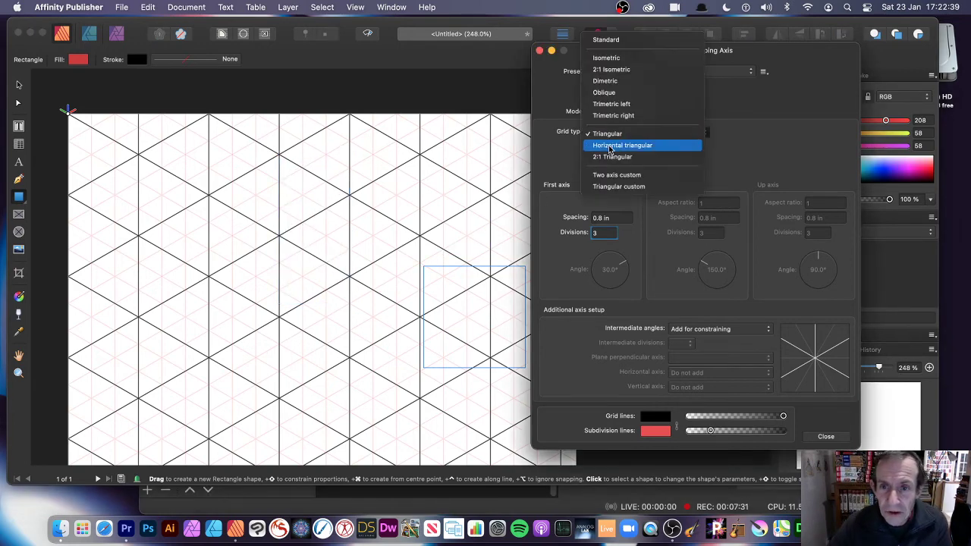
click(608, 146)
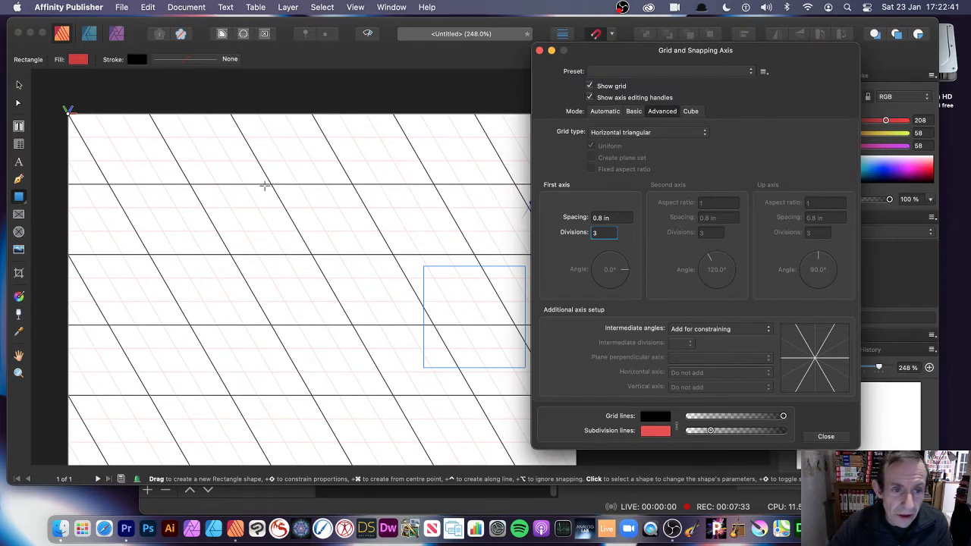
drag(267, 185, 392, 255)
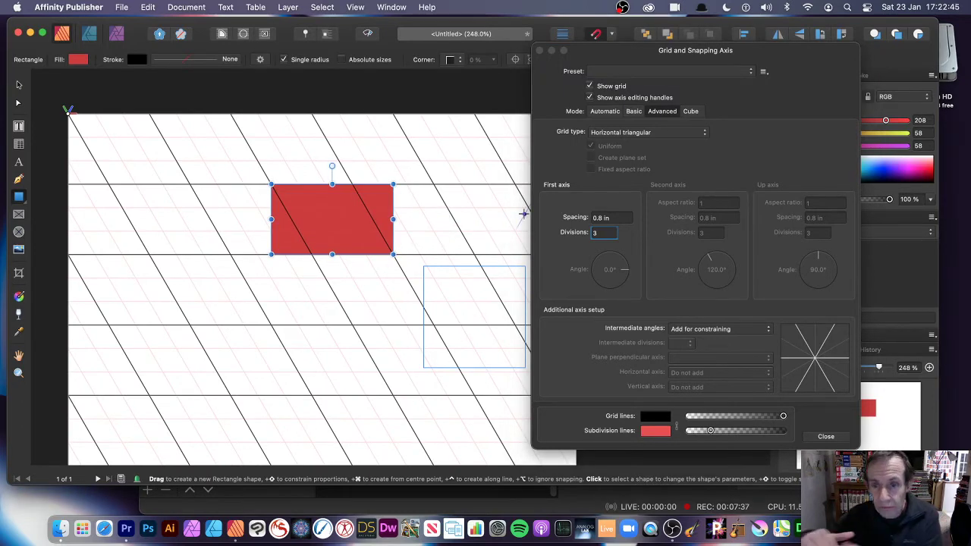
key(Delete)
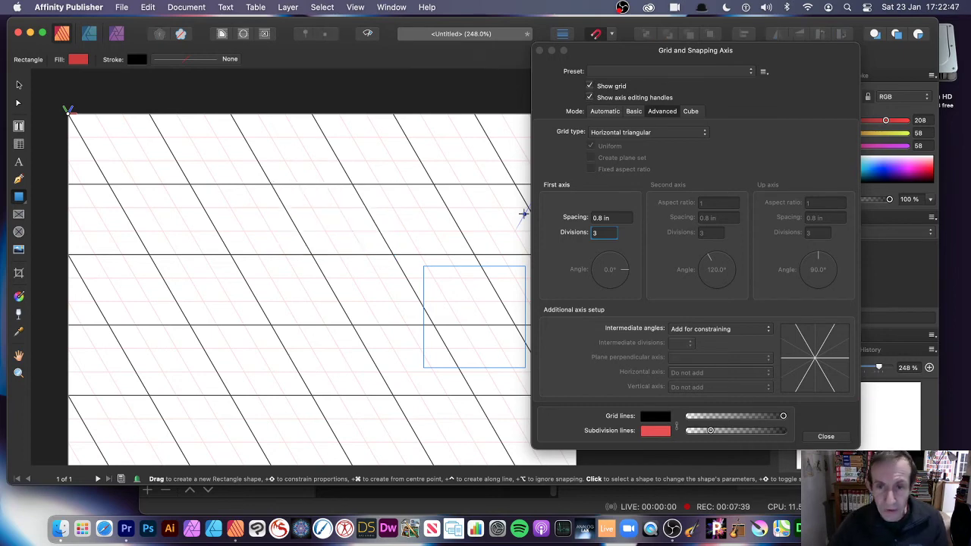
click(626, 135)
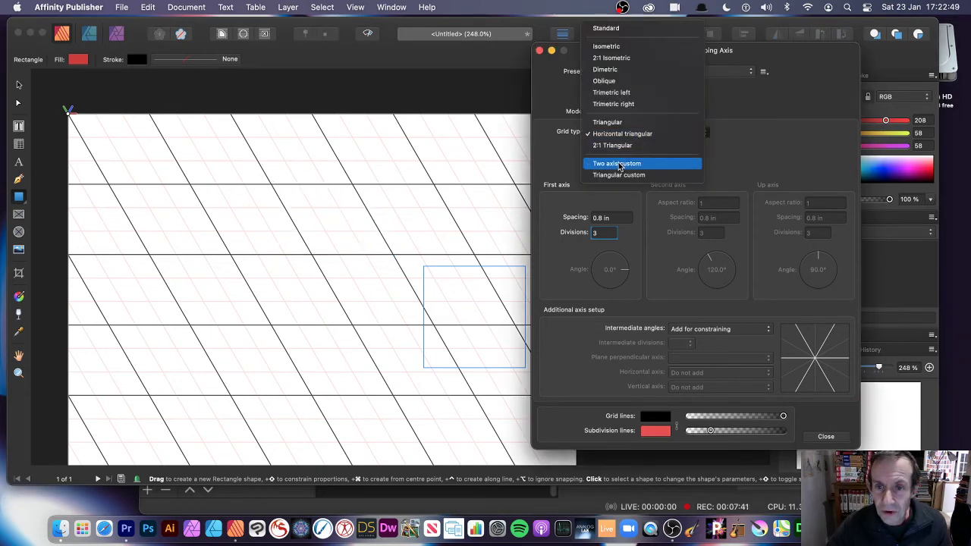
- Set the grid to Two axis custom, then 2:1 Isometric, and draw red and blue test rectangles
click(618, 163)
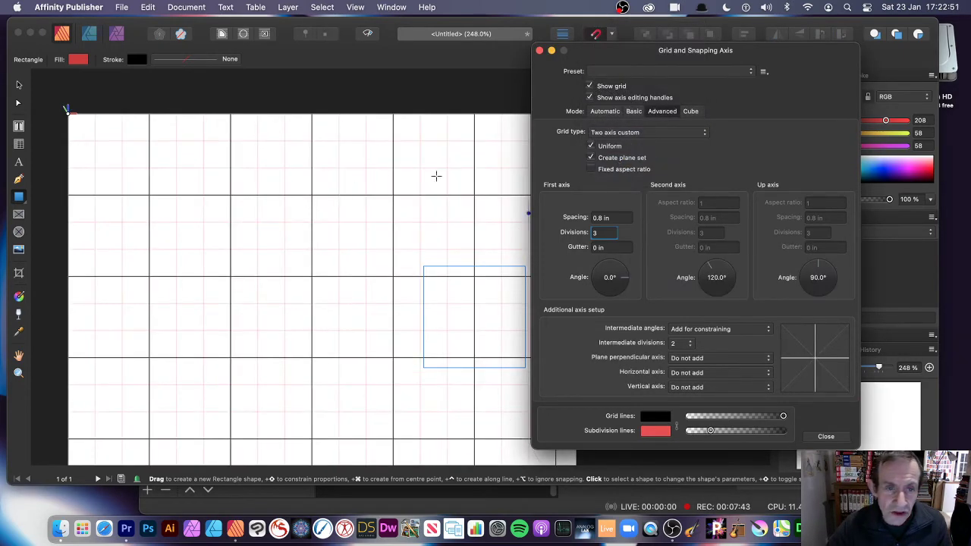
click(615, 134)
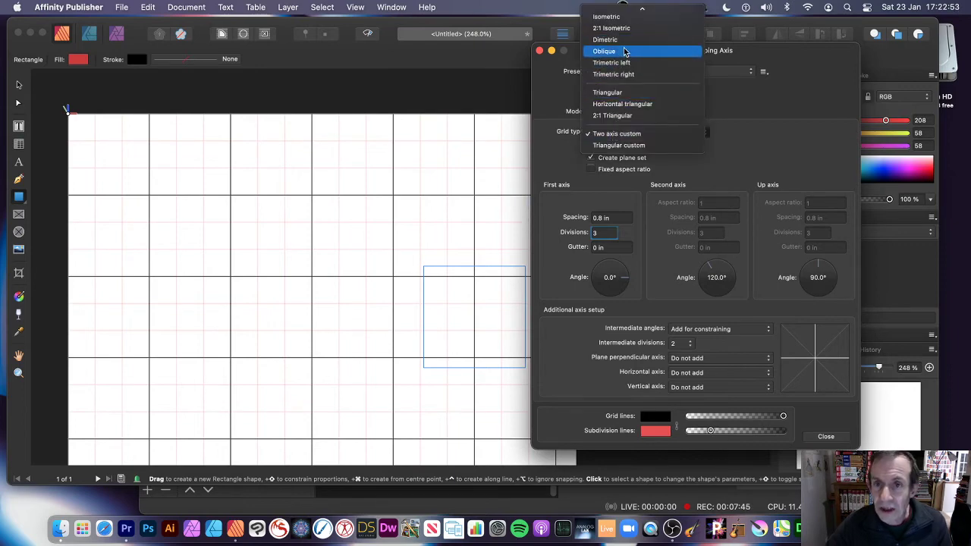
click(623, 28)
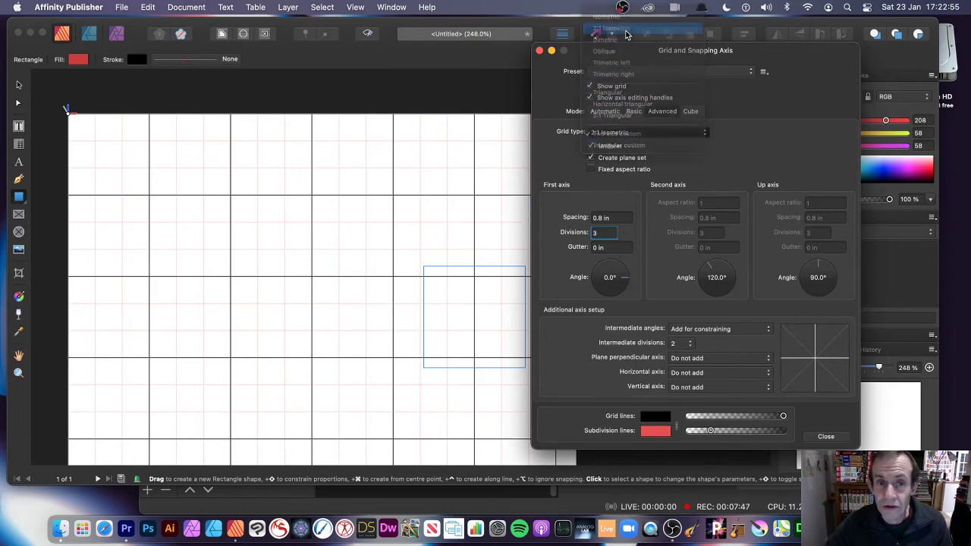
drag(359, 185, 431, 222)
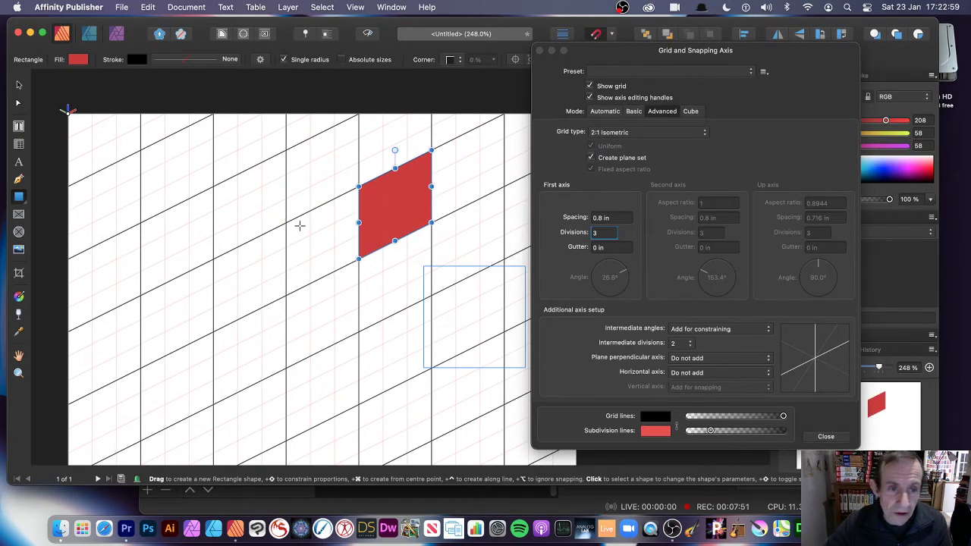
drag(286, 223, 358, 261)
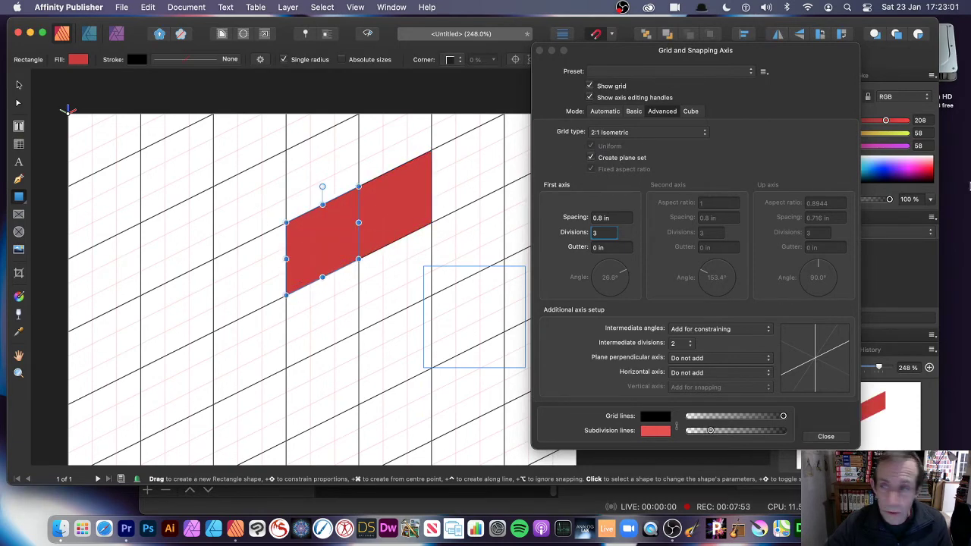
click(892, 175)
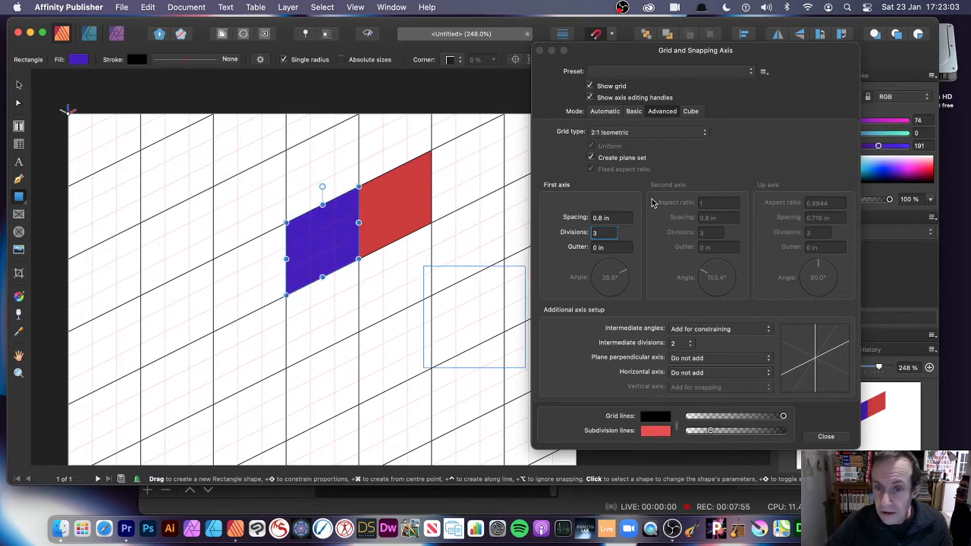
- Select and delete the blue and red test rectangles, returning to the grid settings
click(19, 85)
drag(252, 163, 486, 282)
click(322, 220)
key(Delete)
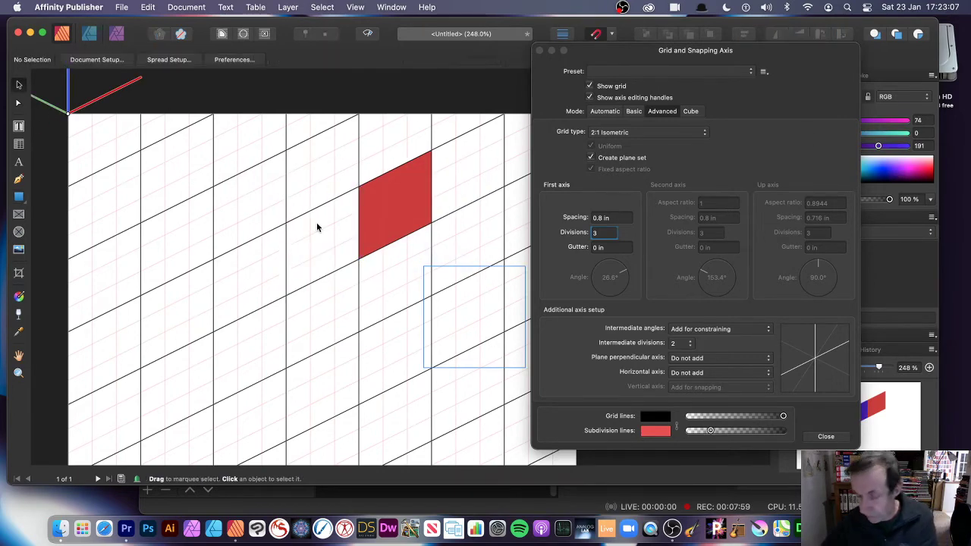
click(401, 190)
key(Delete)
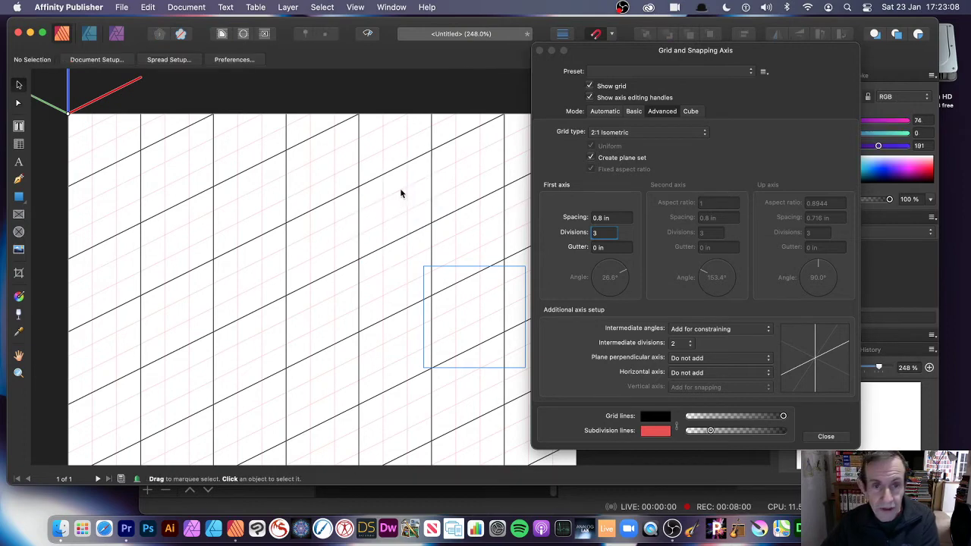
click(692, 113)
- Switch to Cube mode, rotate the cube, and set the first axis to 2 then 0.3 in
click(691, 111)
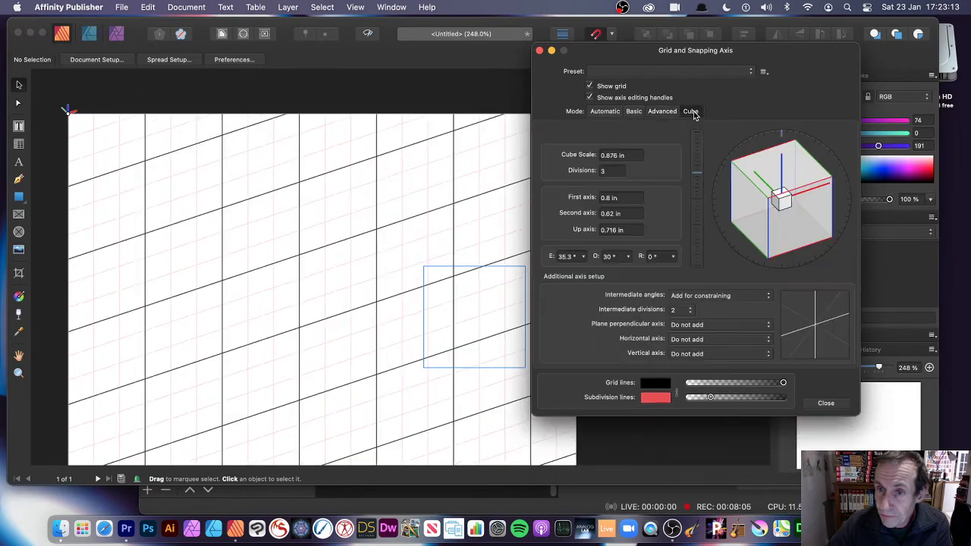
drag(773, 201, 677, 209)
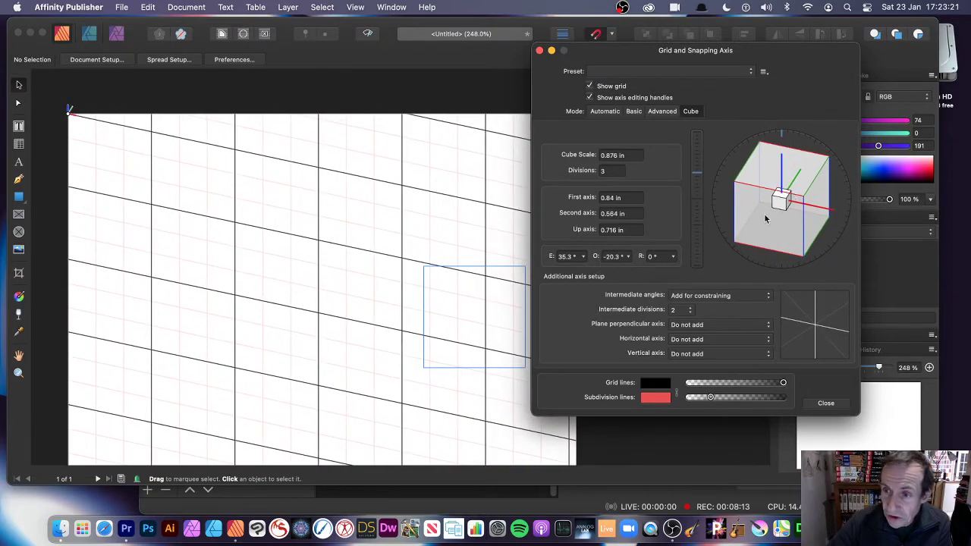
drag(787, 188, 686, 199)
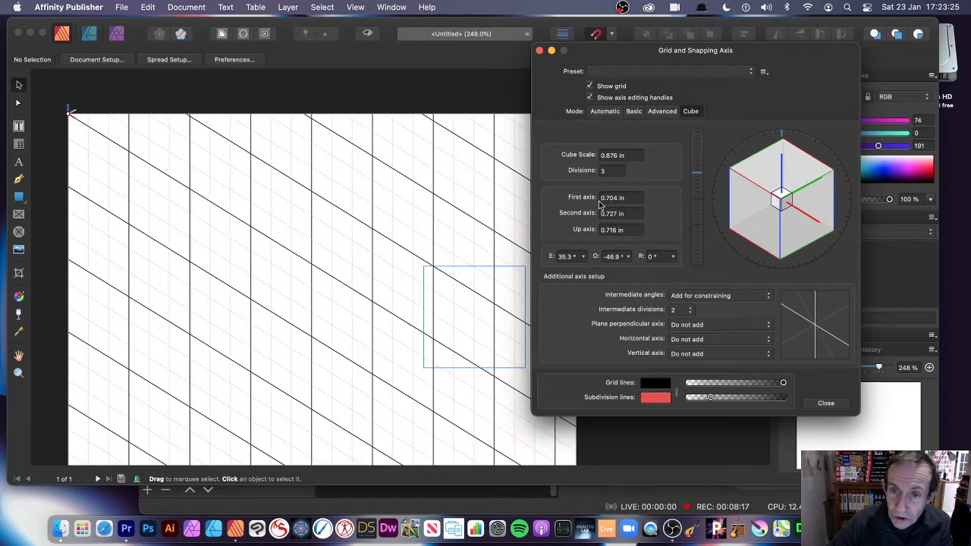
click(629, 200)
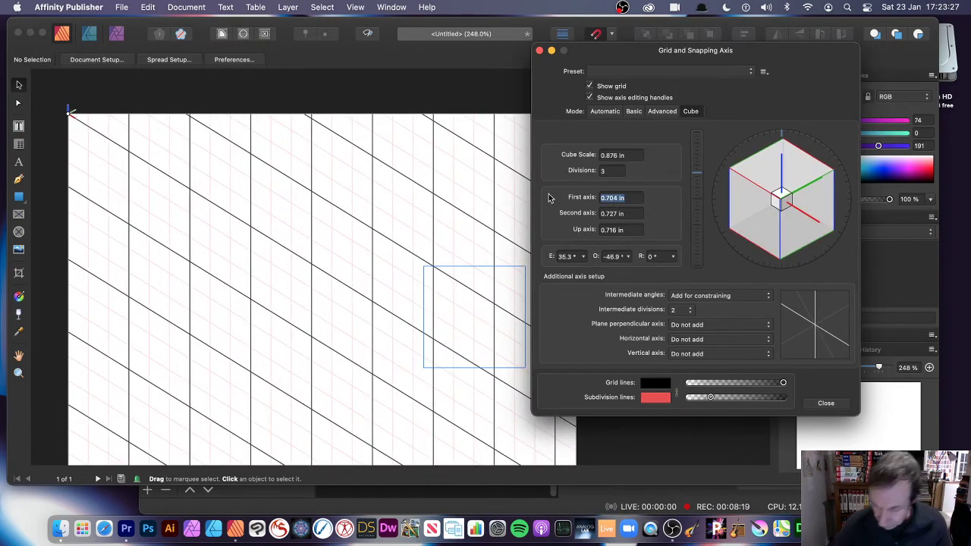
text(2)
key(Tab)
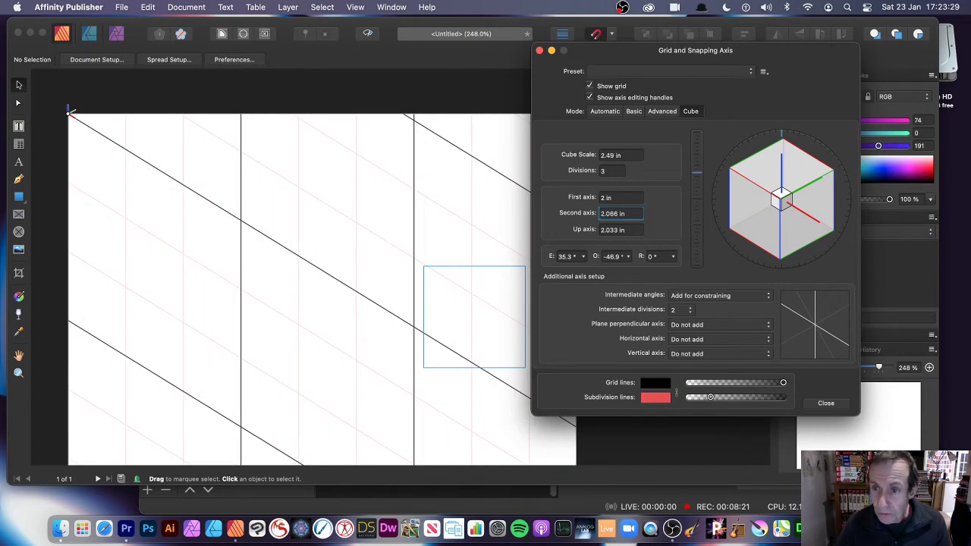
click(612, 198)
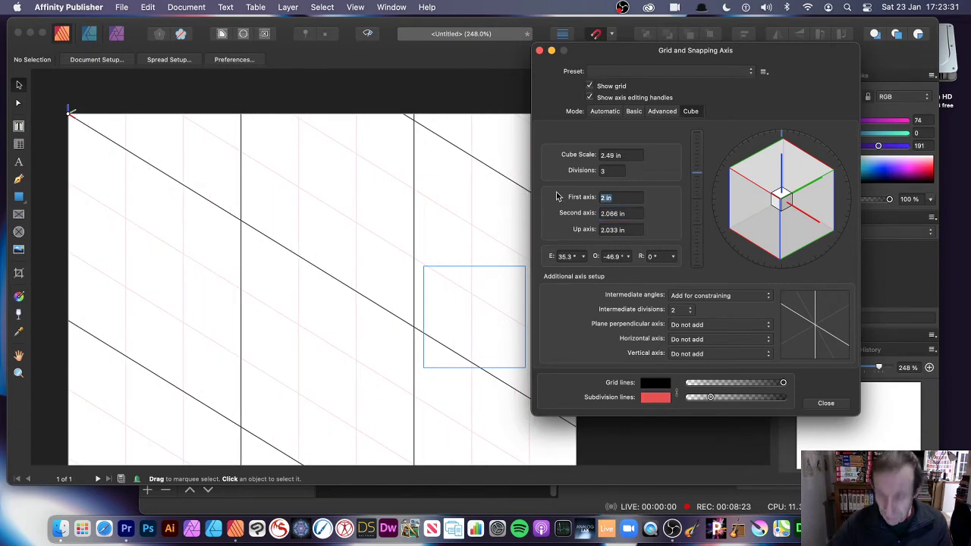
text(0.3)
key(Tab)
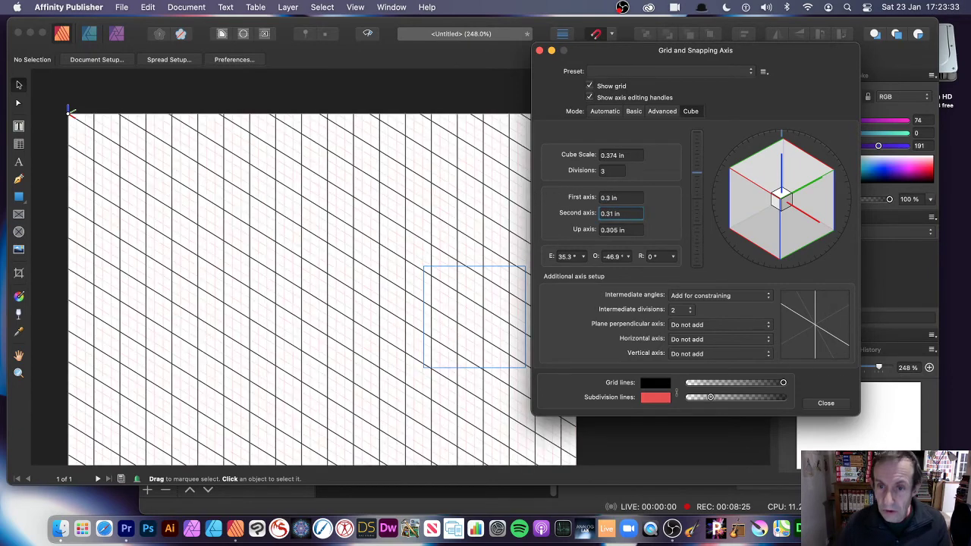
- Rotate the cube again, lower elevation to 23° and set a 0.7 in cube scale
drag(798, 201, 826, 186)
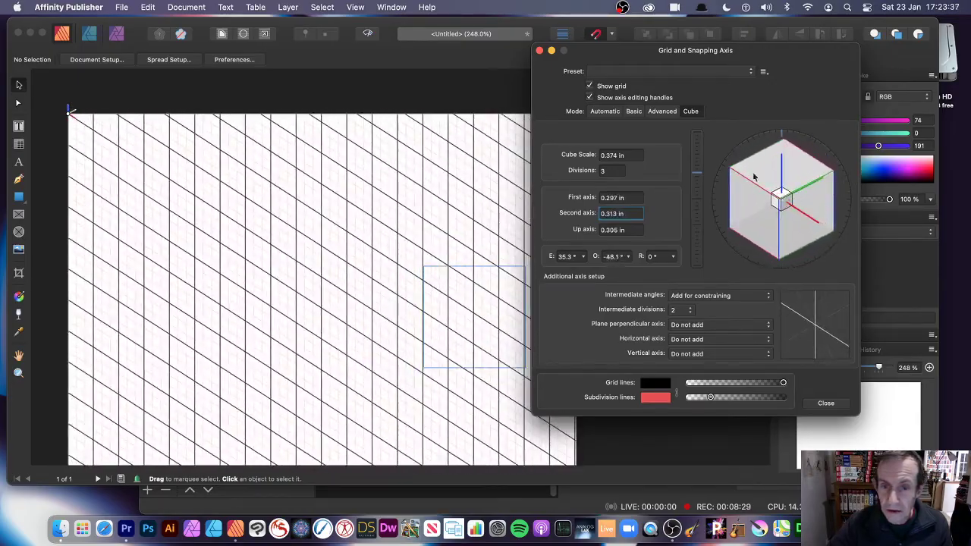
click(622, 156)
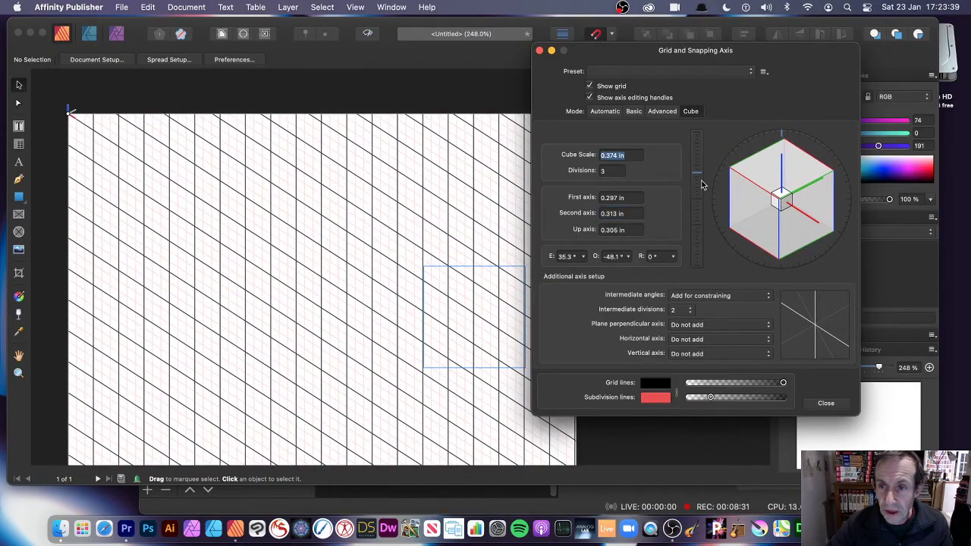
mouse_move(696, 173)
mouse_down()
mouse_move(695, 163)
mouse_move(696, 182)
mouse_up()
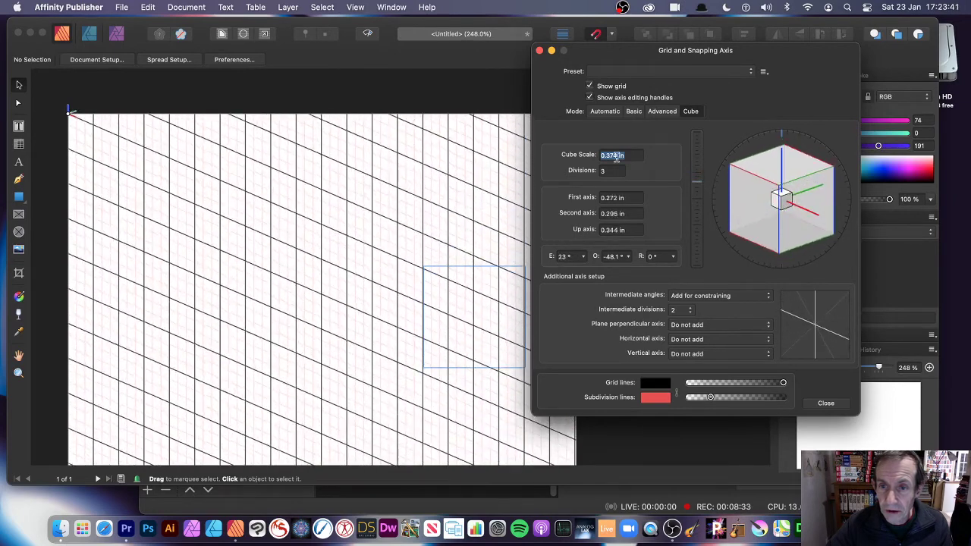
text(0)
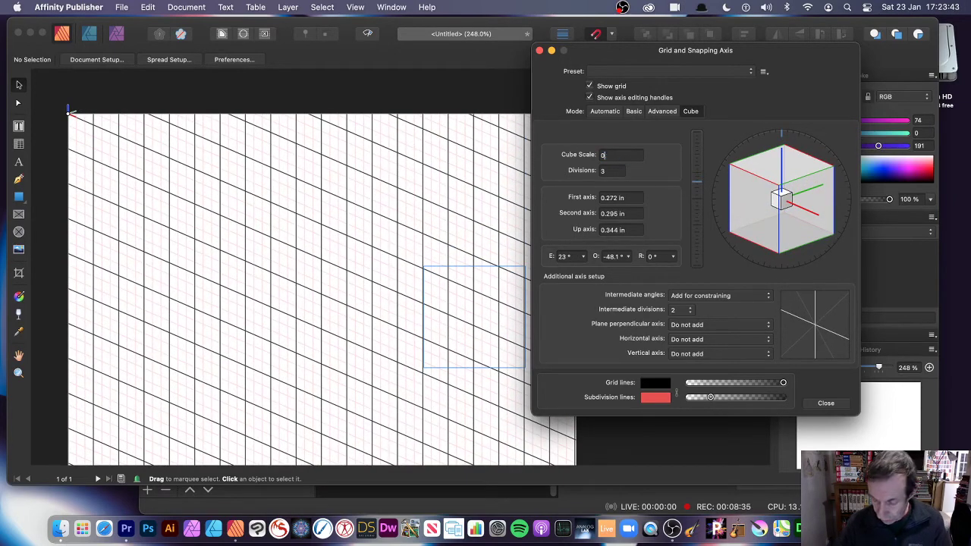
text(.7)
key(Tab)
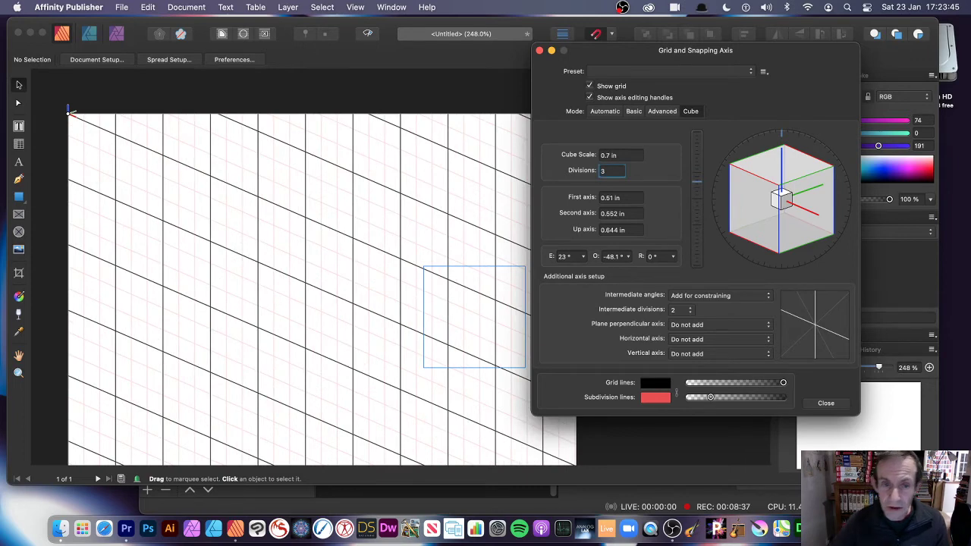
- Draw a long and a shorter rectangle side by side on the cube grid plane
click(19, 197)
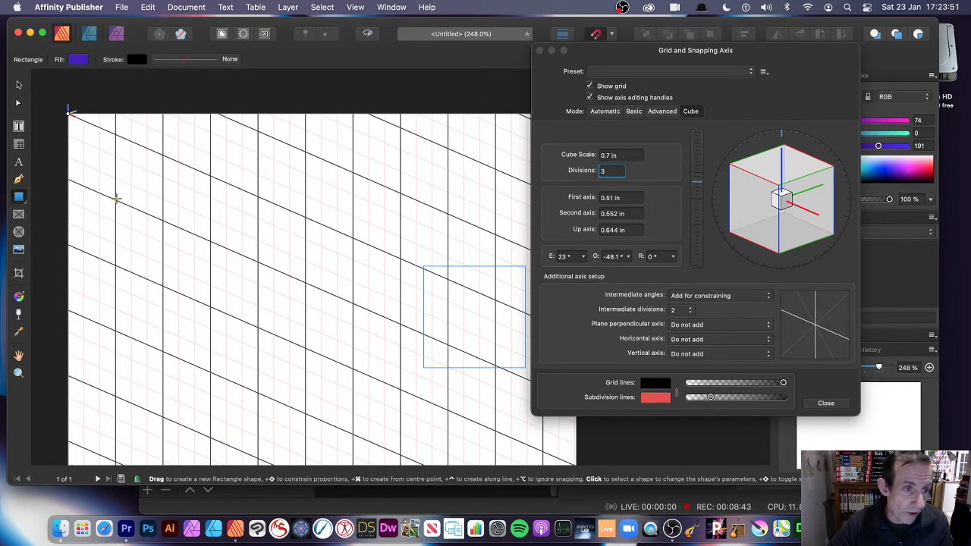
drag(116, 200, 305, 347)
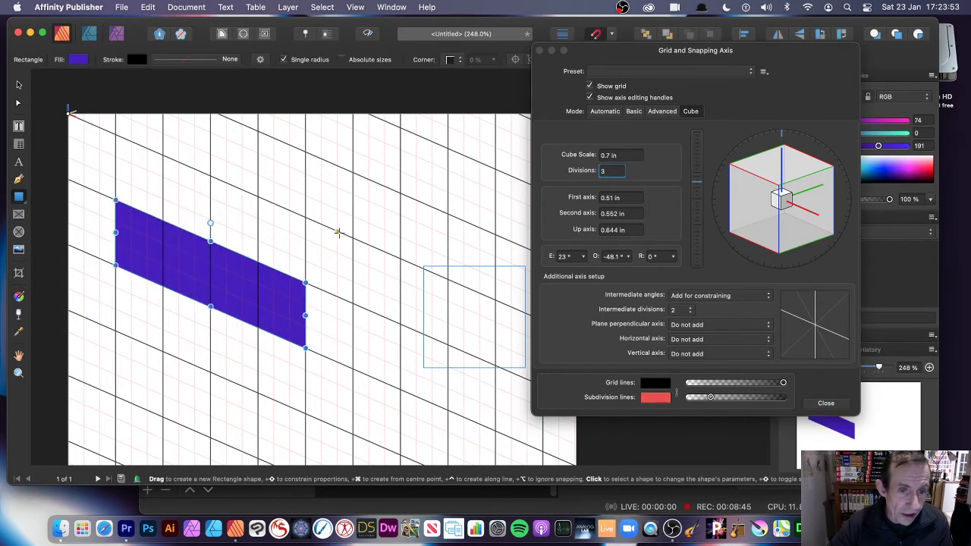
drag(305, 219, 400, 323)
- Draw a picture frame on the grid plane, place a gradient image in it and reposition it
click(19, 214)
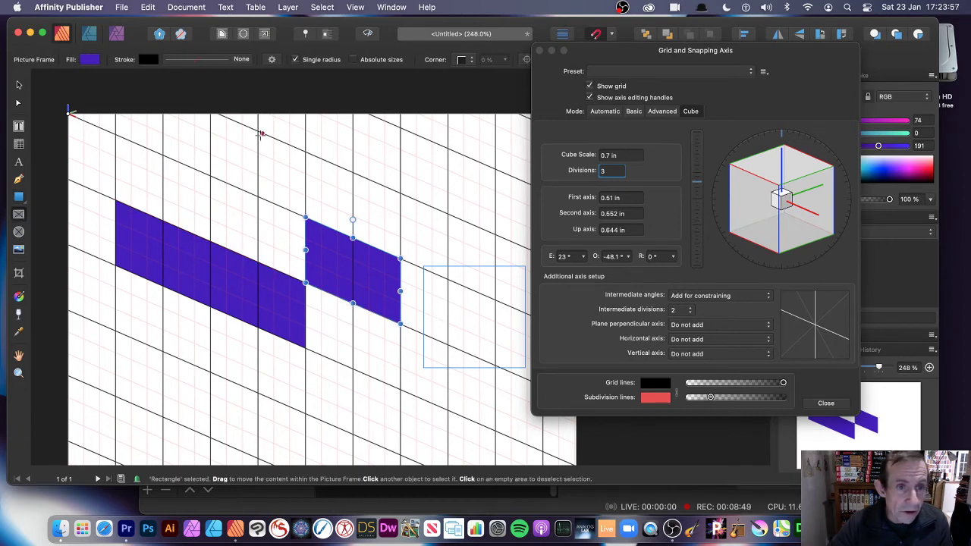
drag(258, 132, 448, 409)
click(100, 67)
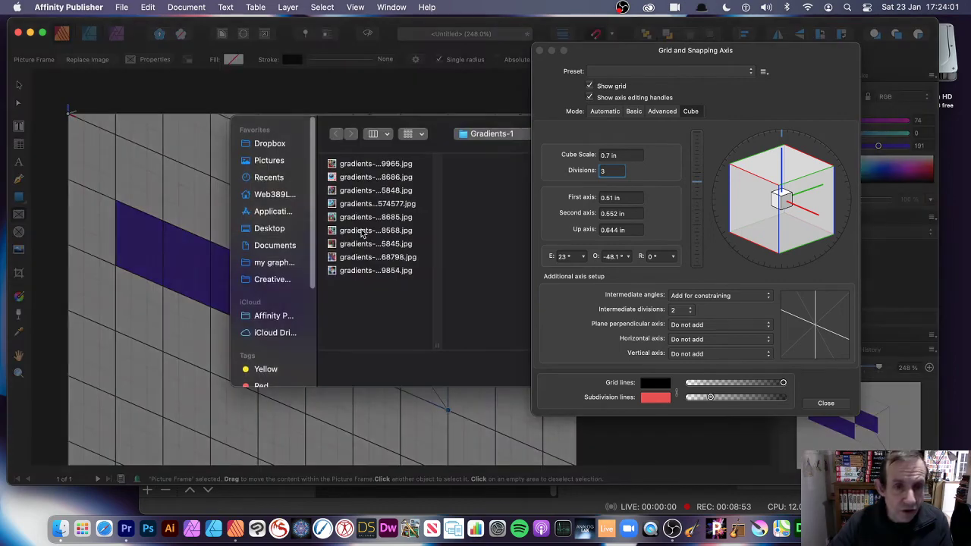
drag(592, 48, 769, 82)
click(680, 369)
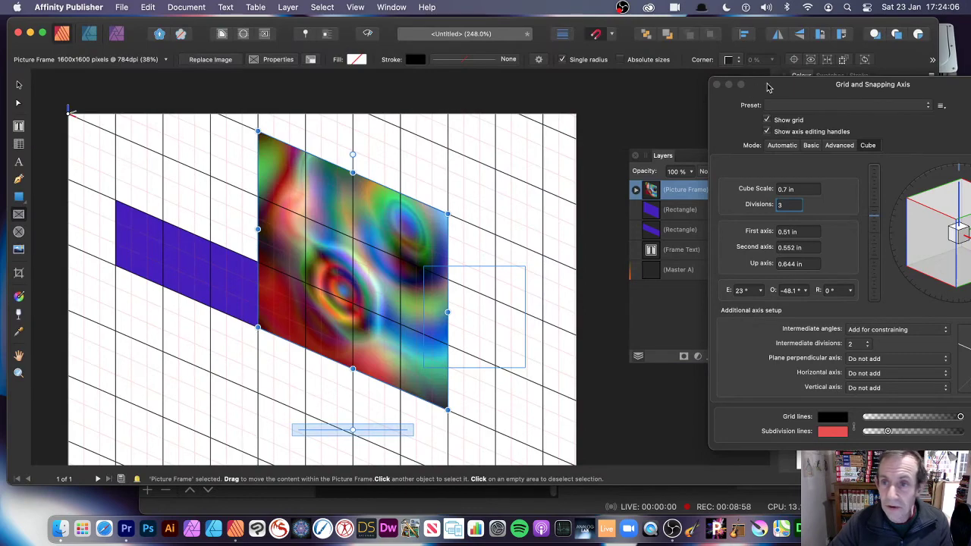
drag(767, 88, 523, 97)
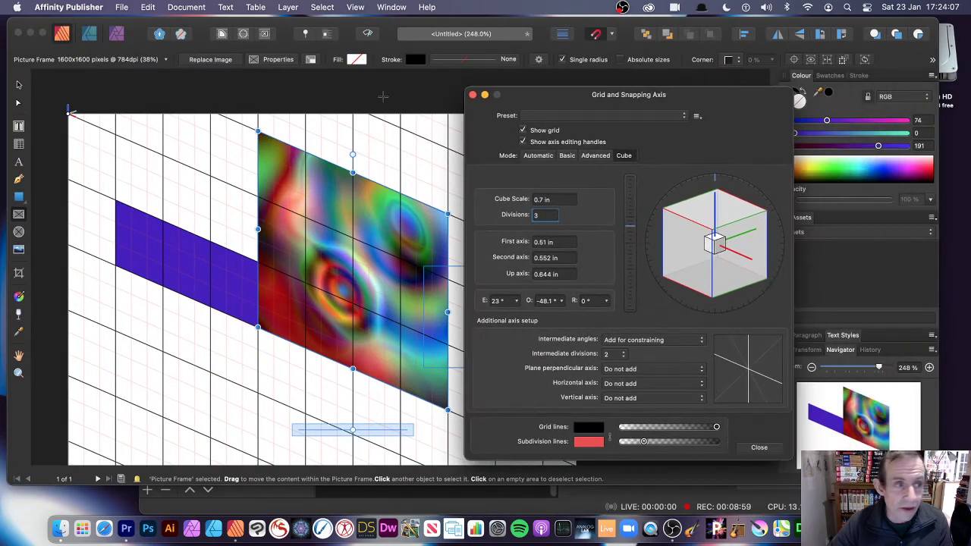
drag(409, 255, 304, 243)
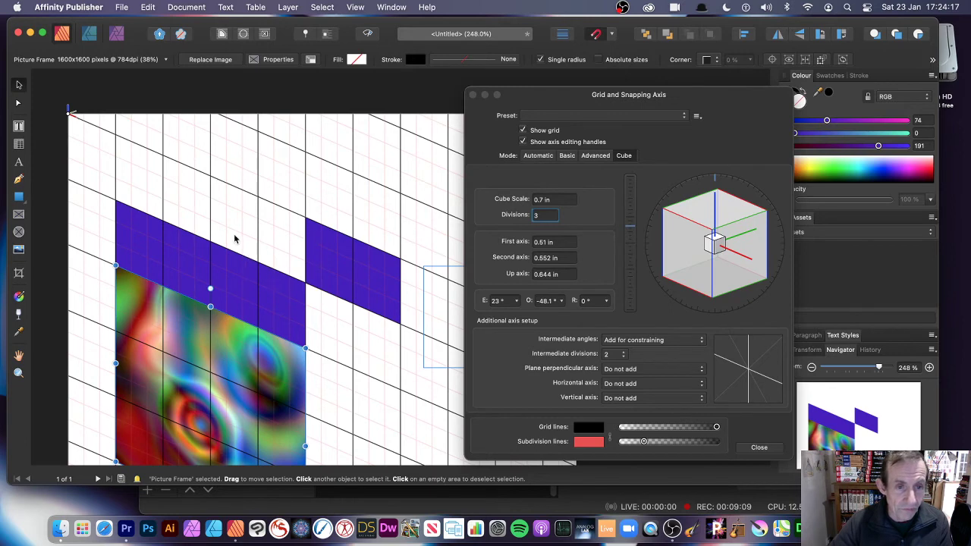
- Select and delete the long left rectangle
key(Escape)
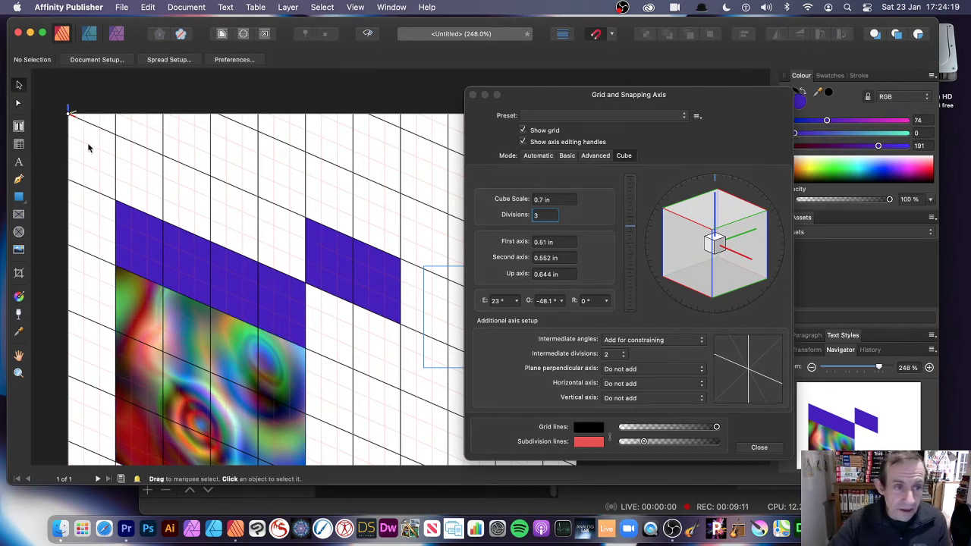
drag(88, 148, 346, 423)
key(Delete)
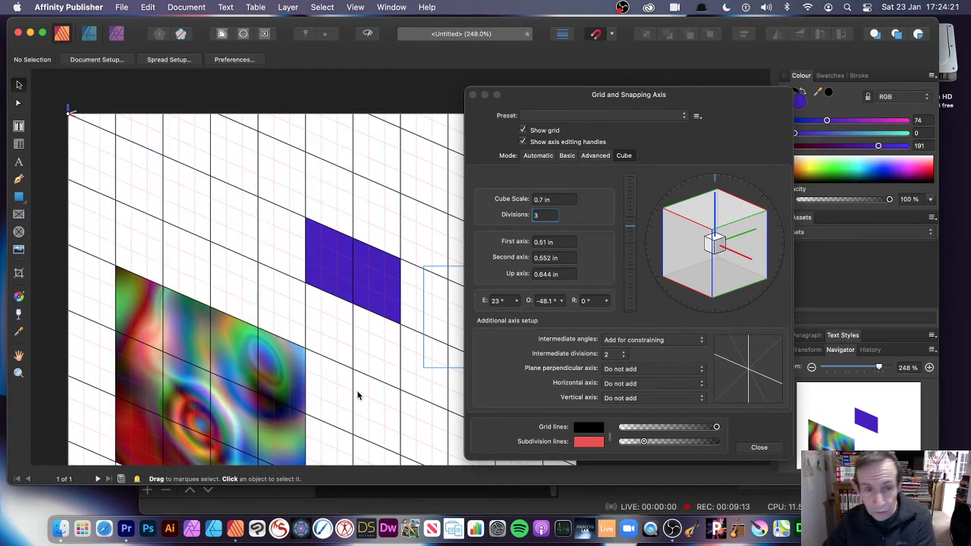
- Delete the remaining purple rectangle and the gradient picture frame from the page
click(360, 288)
key(Delete)
click(232, 342)
key(Delete)
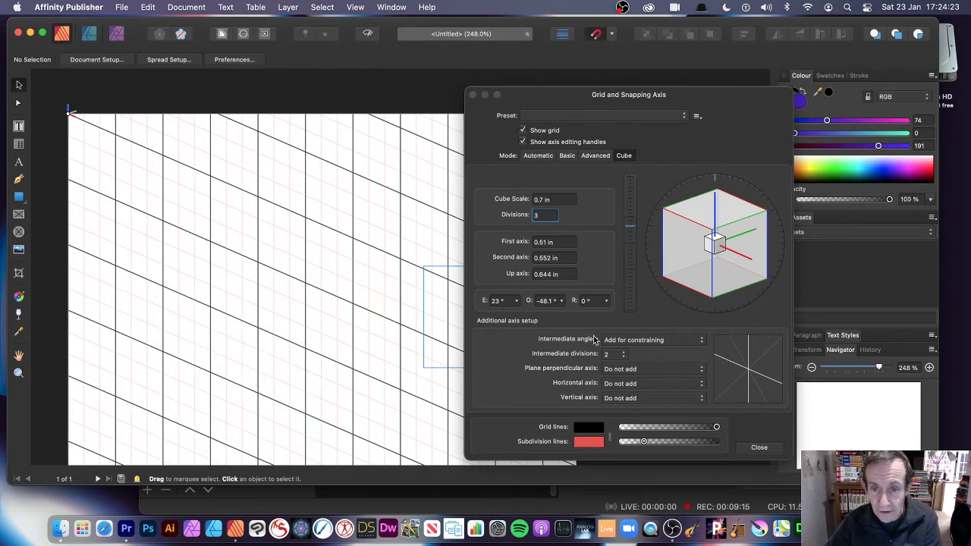
- Rotate the cube grid to -10.9° orientation at 23° elevation and adjust the grid line opacity
drag(717, 242, 775, 232)
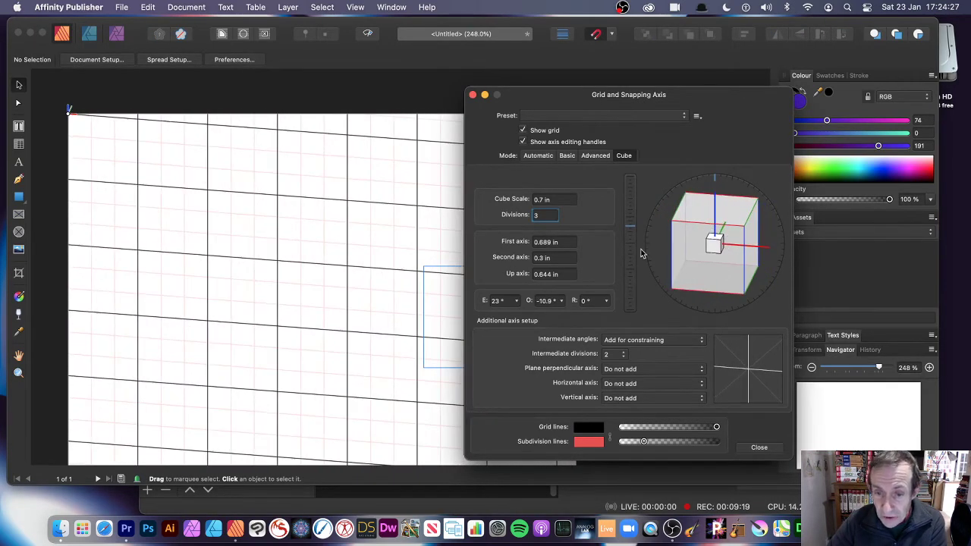
drag(715, 430, 773, 429)
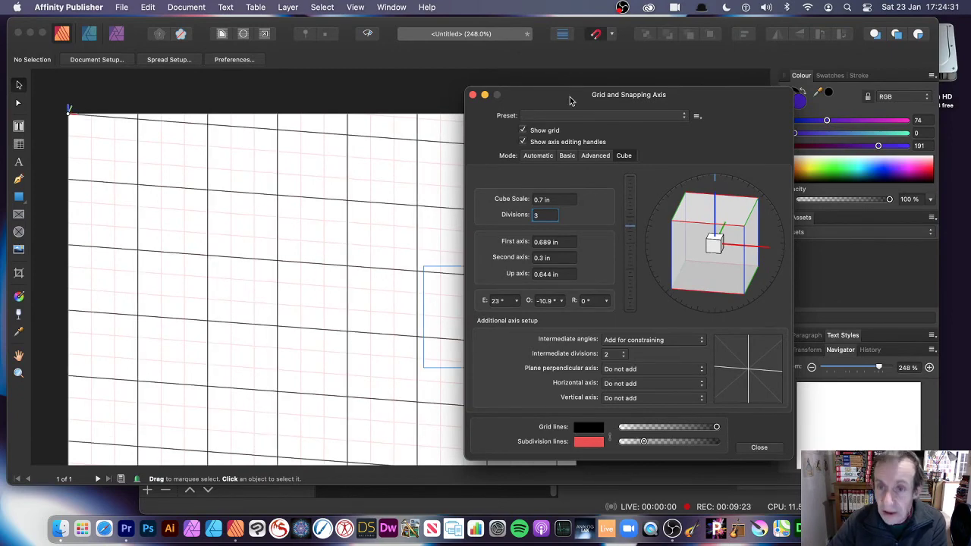
click(697, 116)
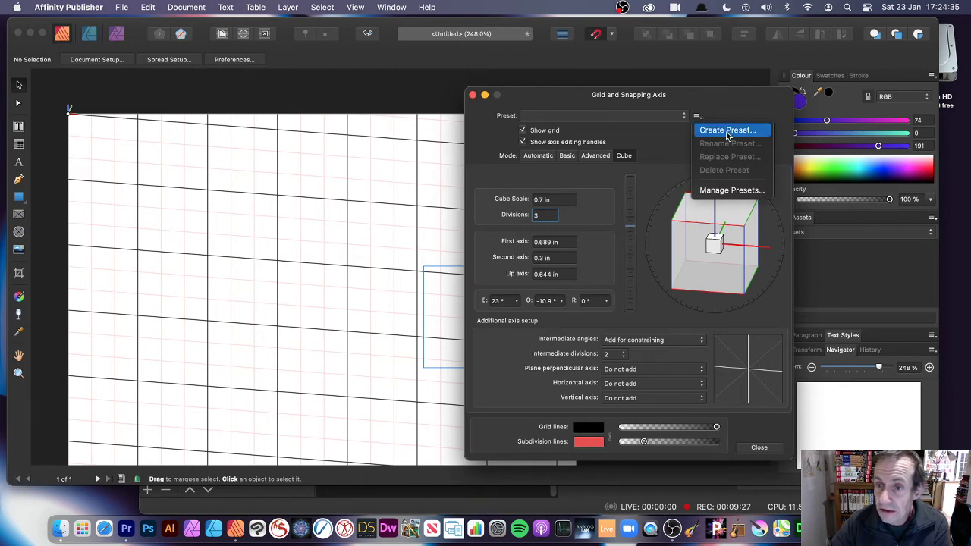
- Rotate the cube grid to -51.6° and save it as grid preset 'Cube 1' with category <None>
click(705, 241)
drag(706, 241, 655, 267)
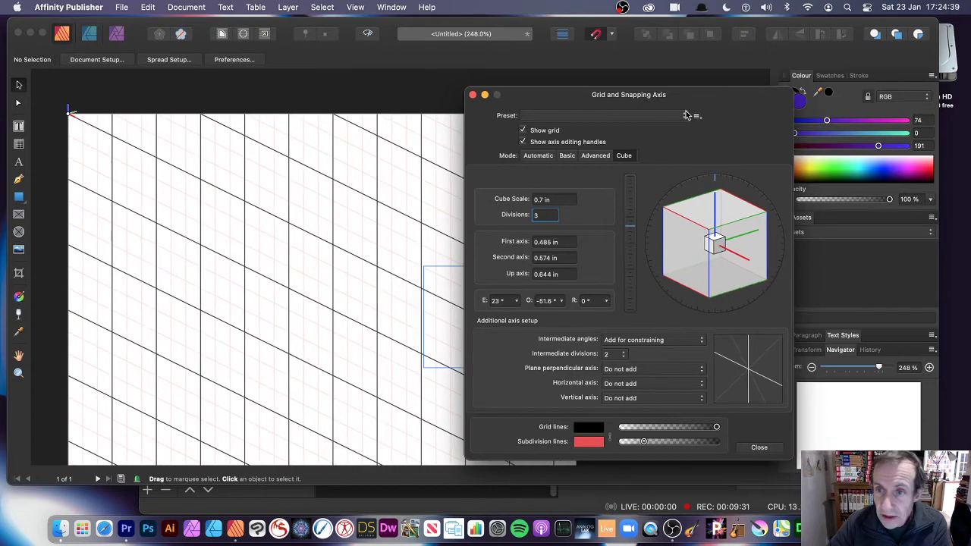
click(697, 118)
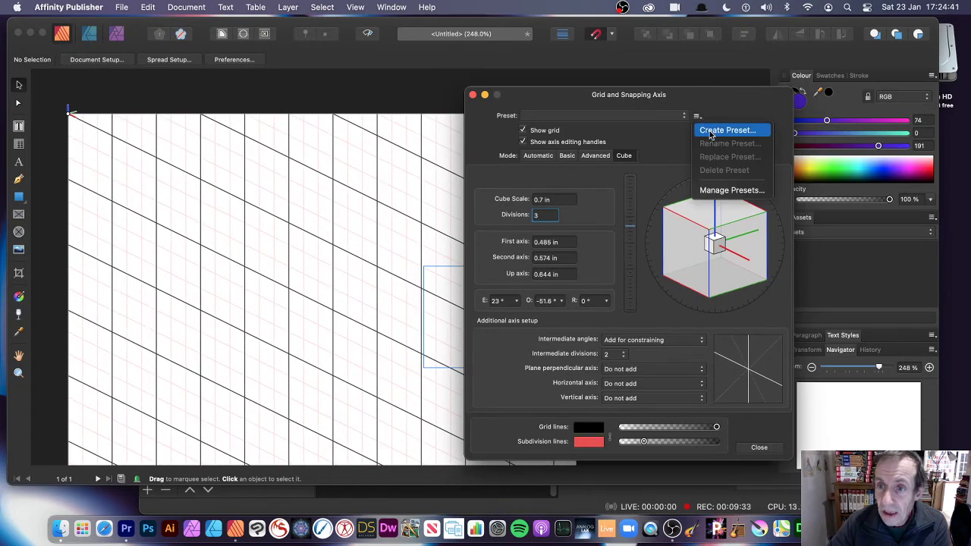
click(711, 132)
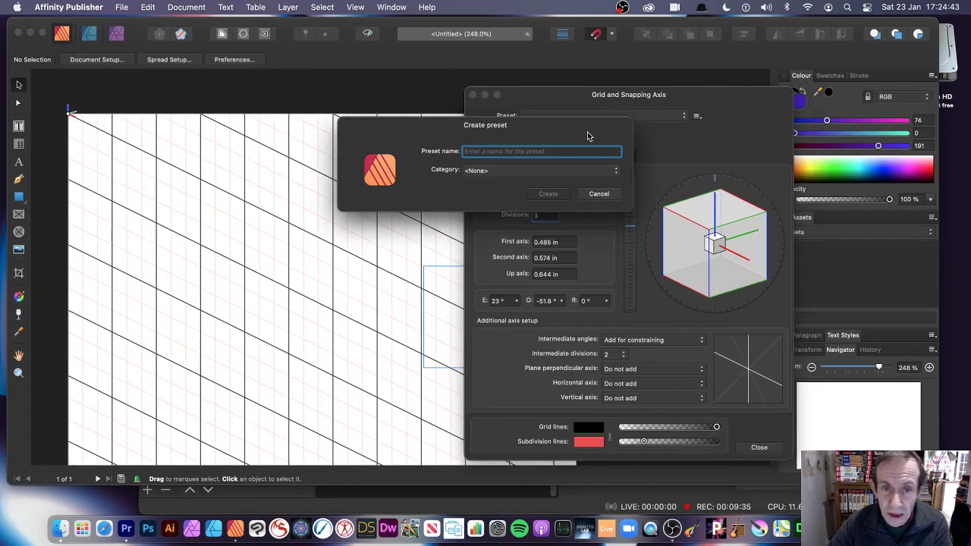
text(Cub)
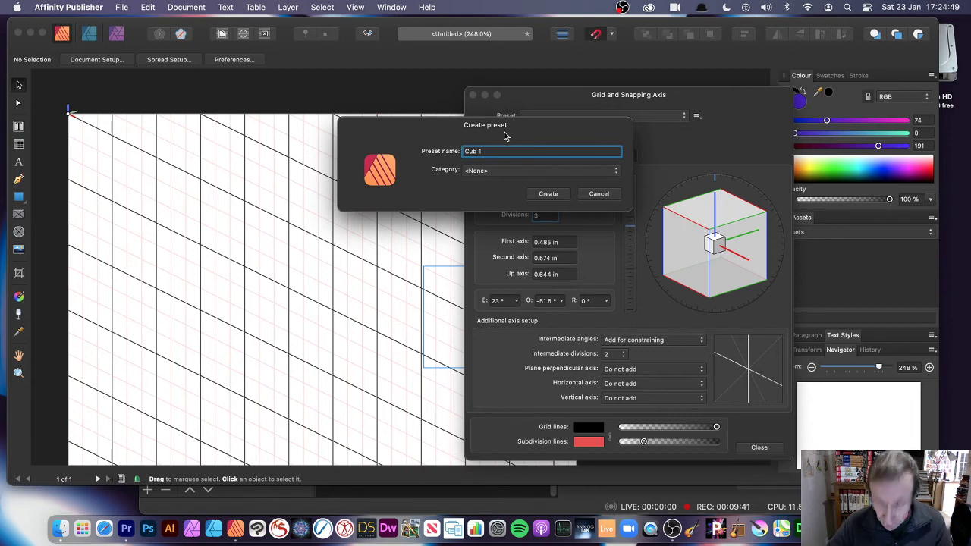
text(e)
click(491, 173)
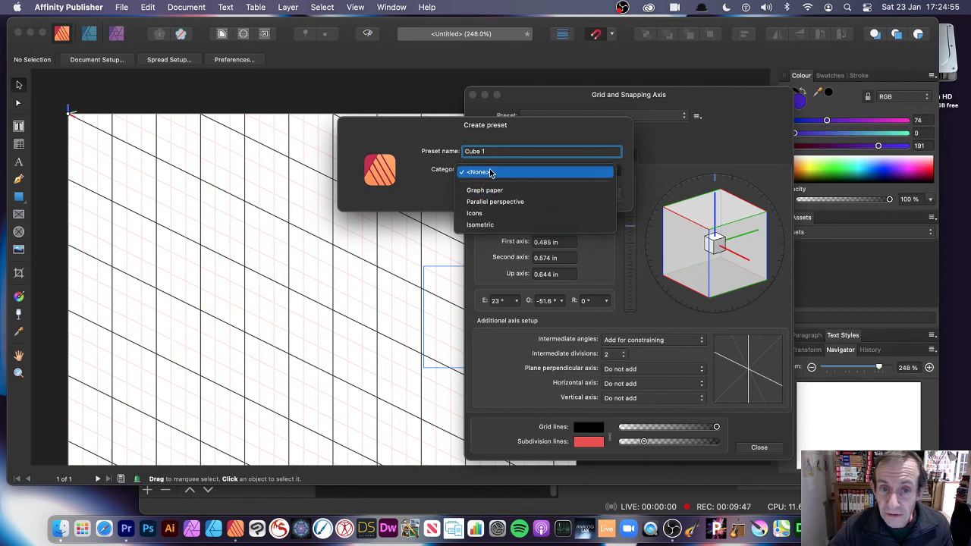
click(490, 173)
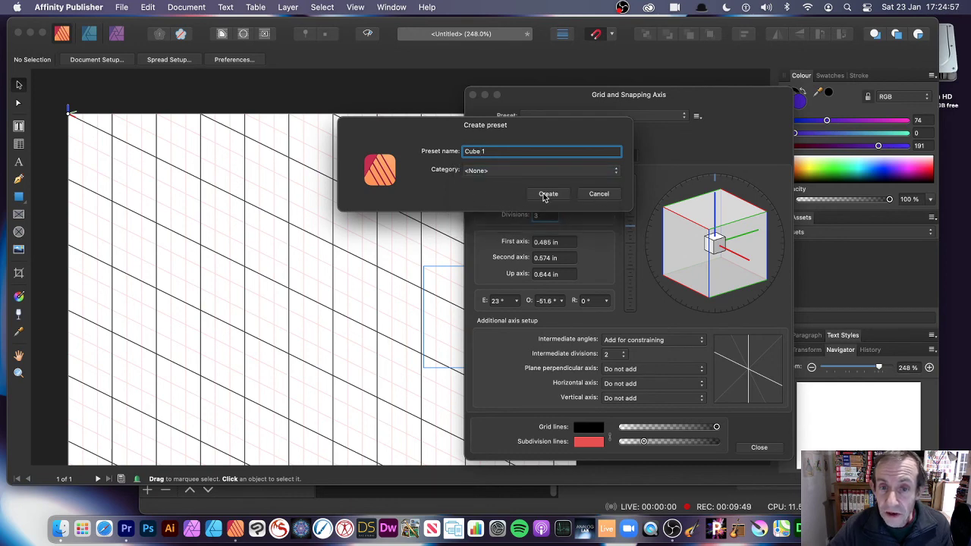
click(543, 193)
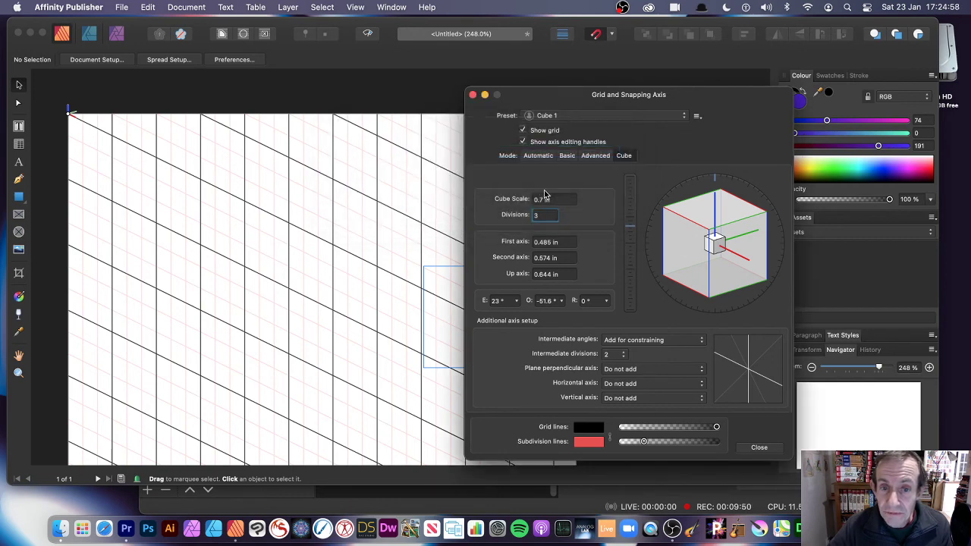
click(580, 116)
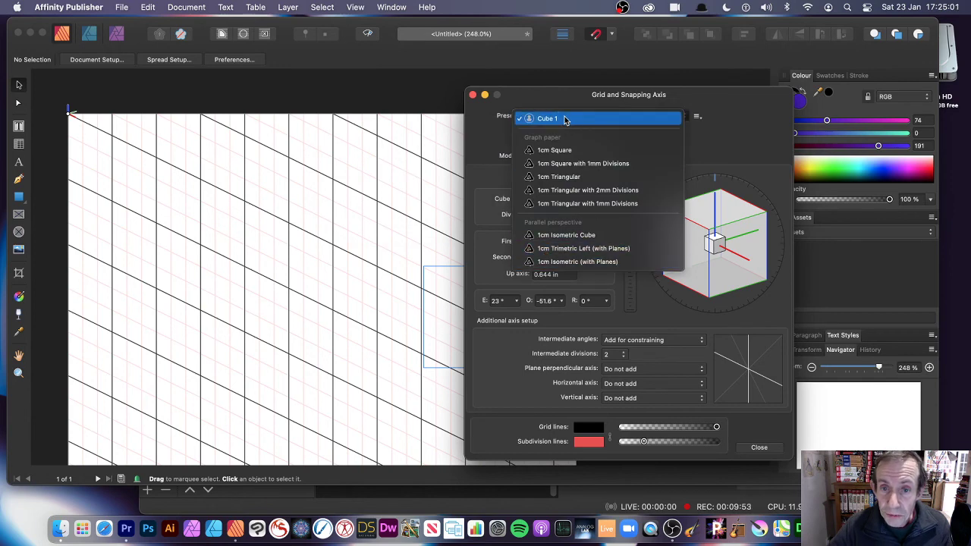
click(566, 150)
click(559, 119)
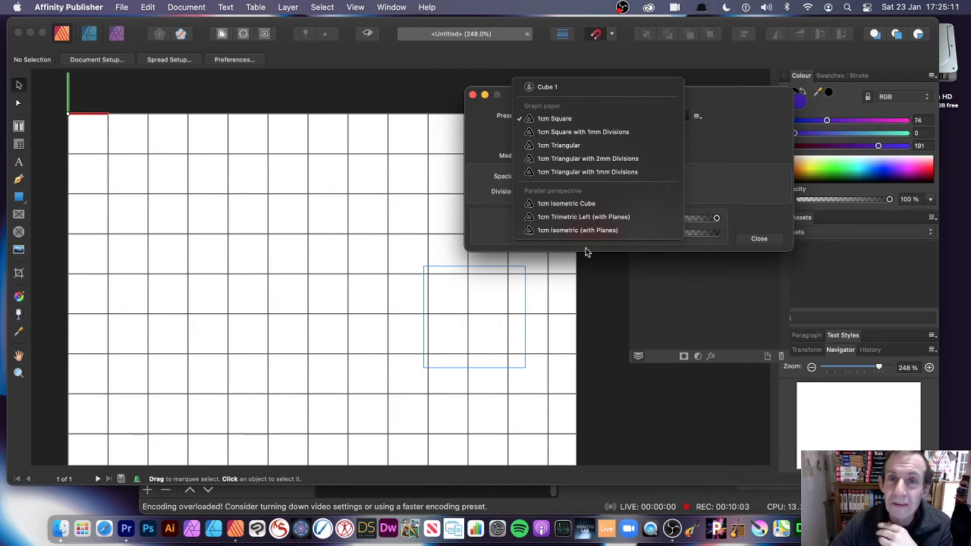
click(558, 87)
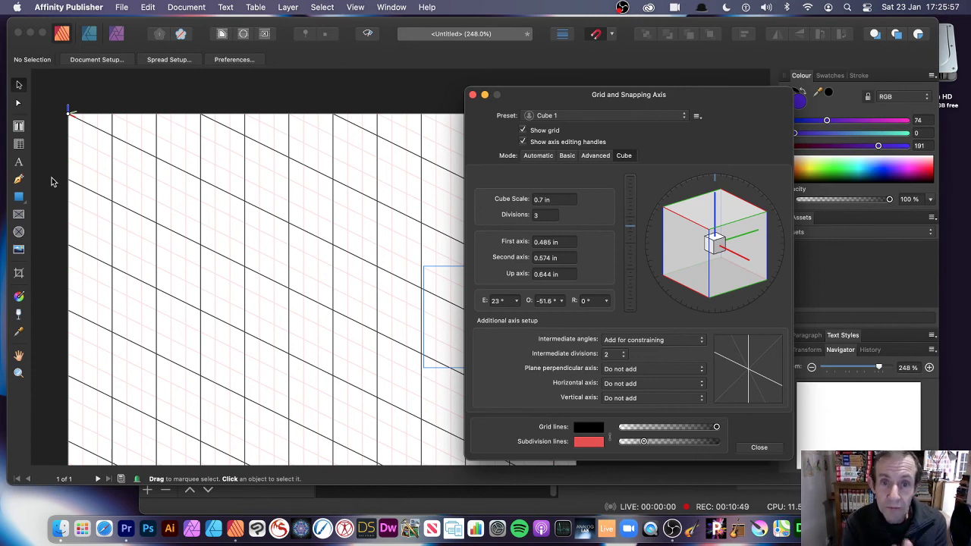
- Draw a purple rectangle snapped to the grid plane, then rotate the cube grid to -32.8° orientation
click(19, 196)
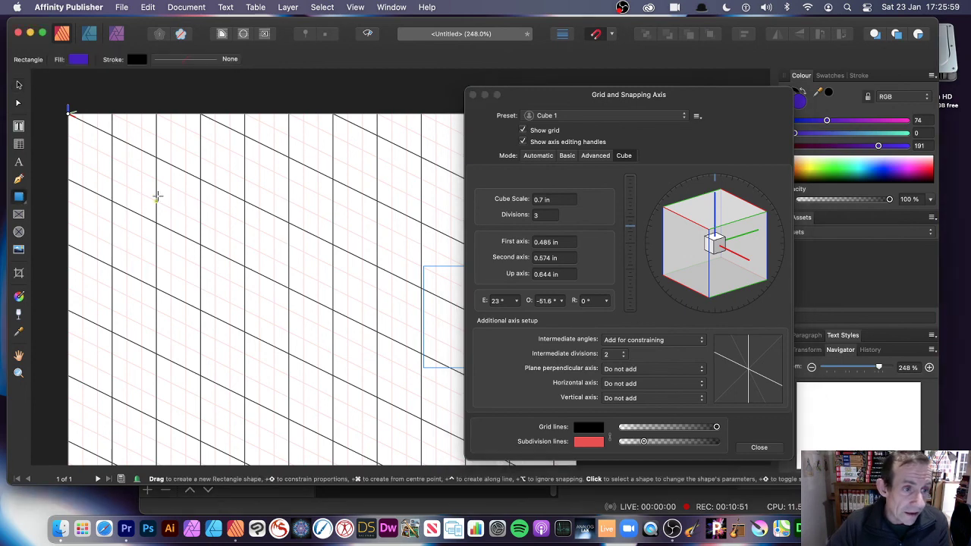
drag(112, 201, 245, 330)
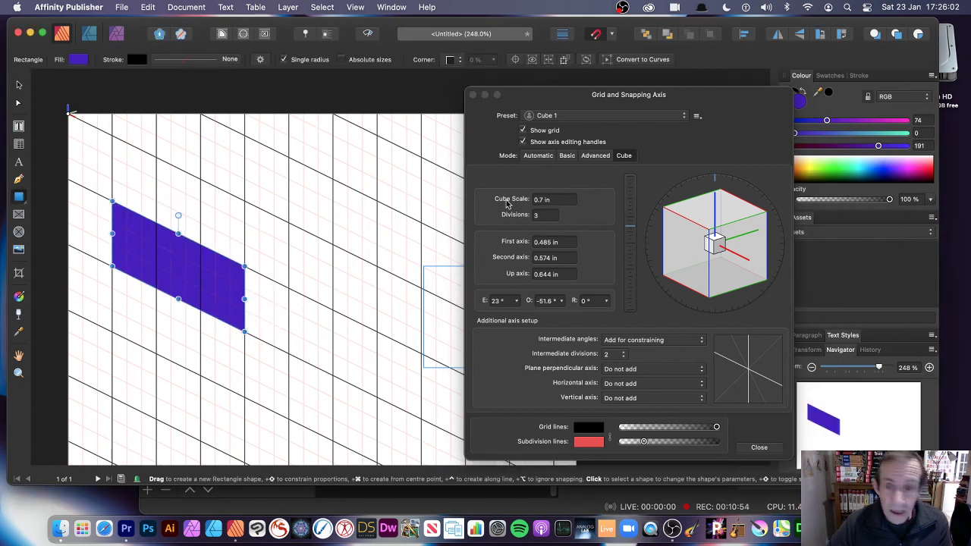
click(715, 248)
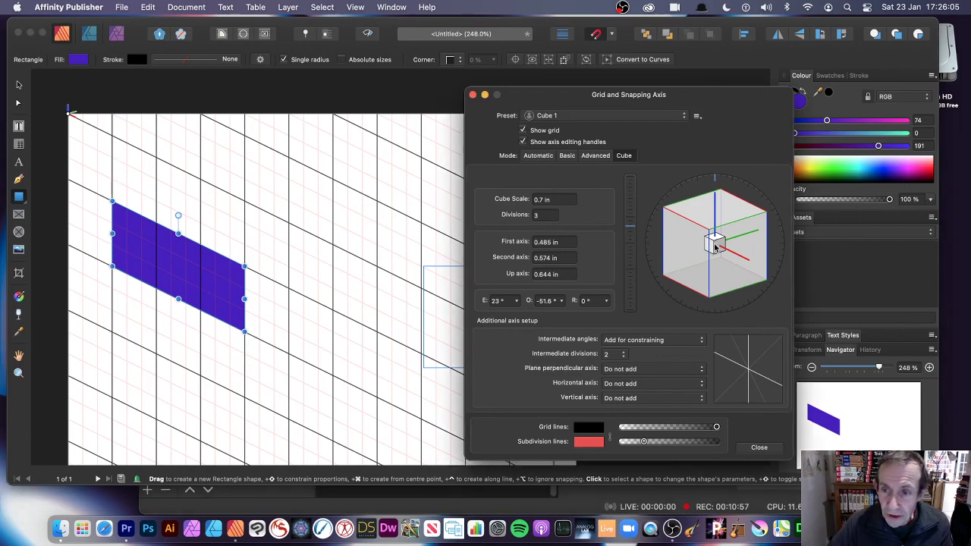
drag(714, 248, 743, 203)
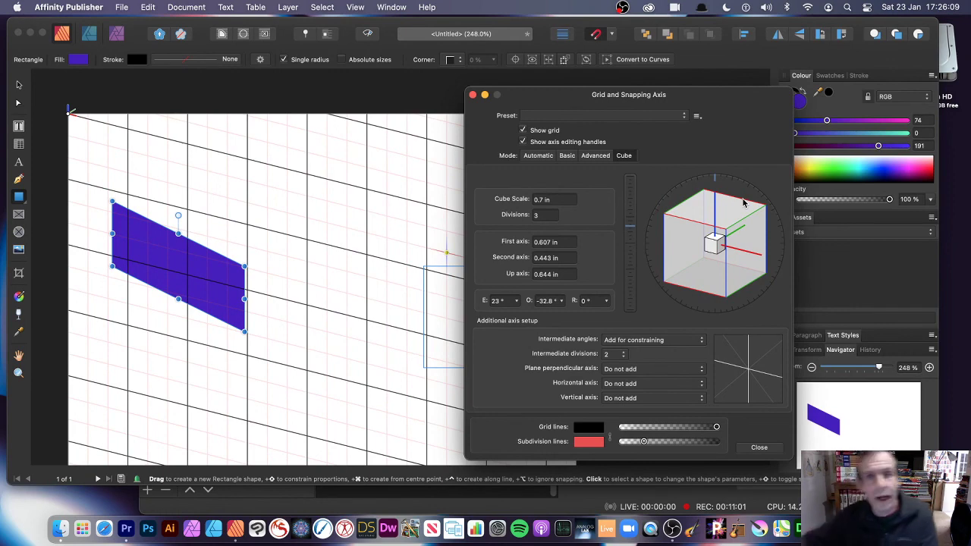